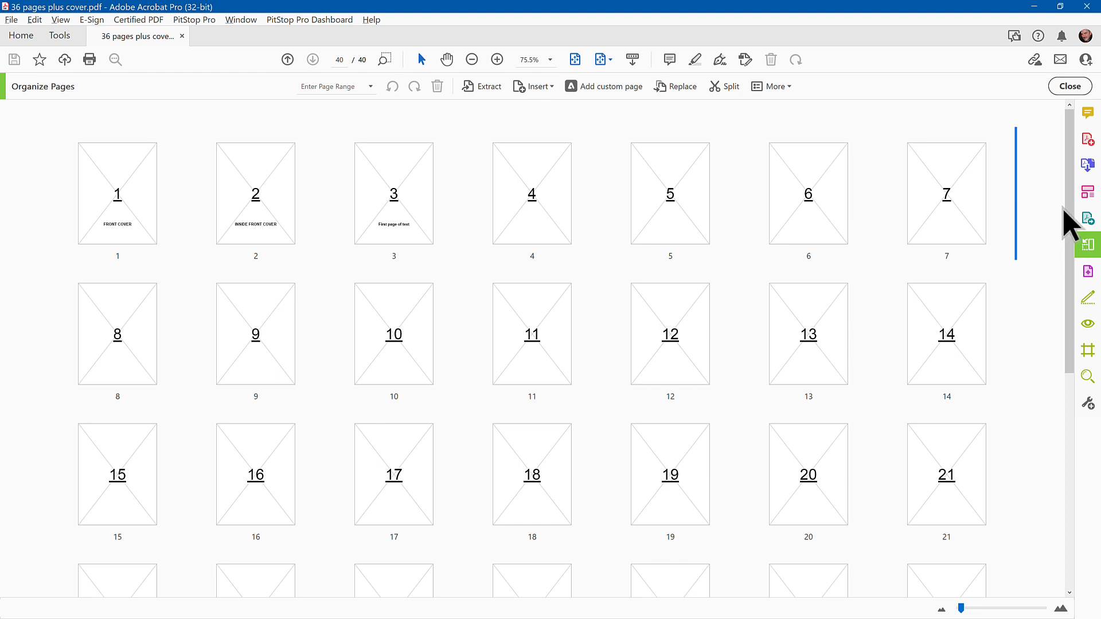
Move the inside back cover and back cover, pages 39 and 40, directly after page 2.
left_click_drag(1067, 205, 1055, 427)
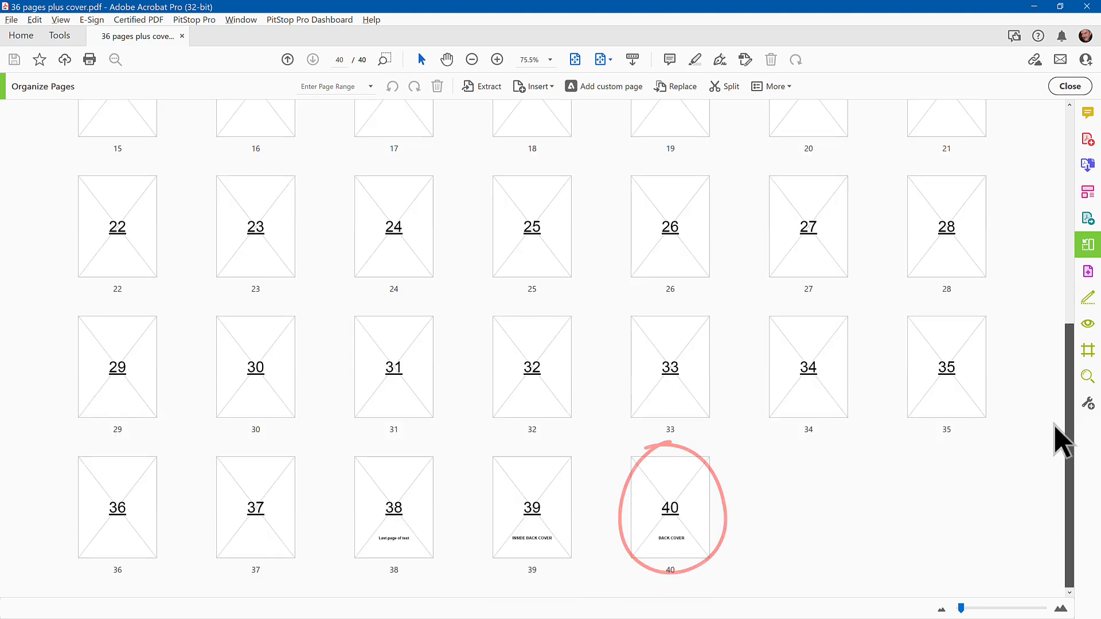
mouse_move(1055, 427)
left_mouse_down()
mouse_move(1076, 363)
mouse_move(1078, 183)
left_mouse_up()
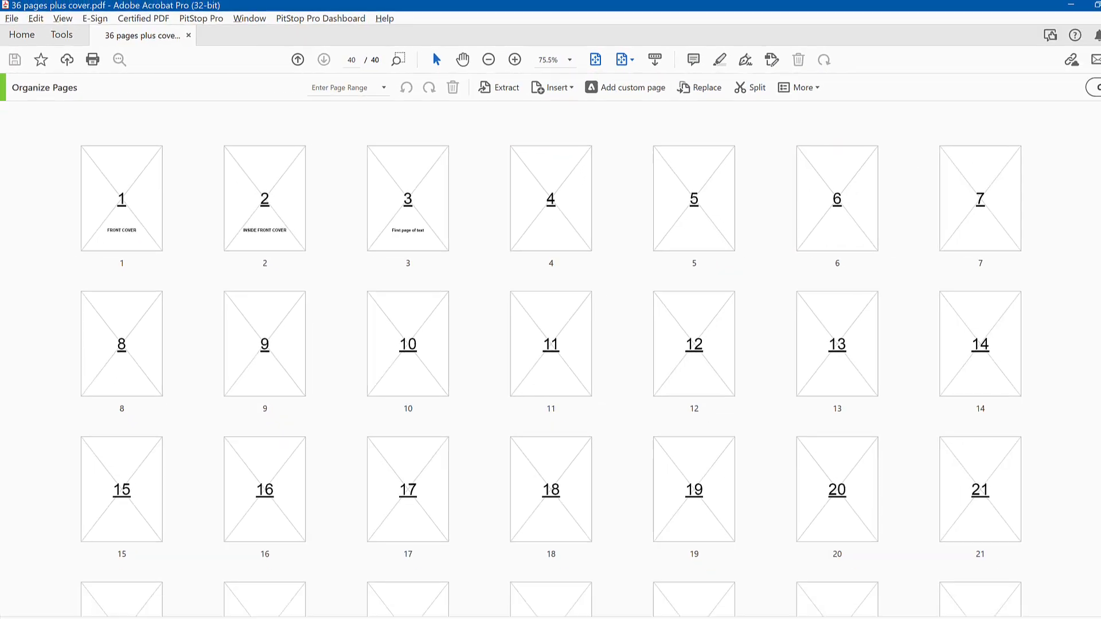
left_click_drag(1073, 188, 1059, 424)
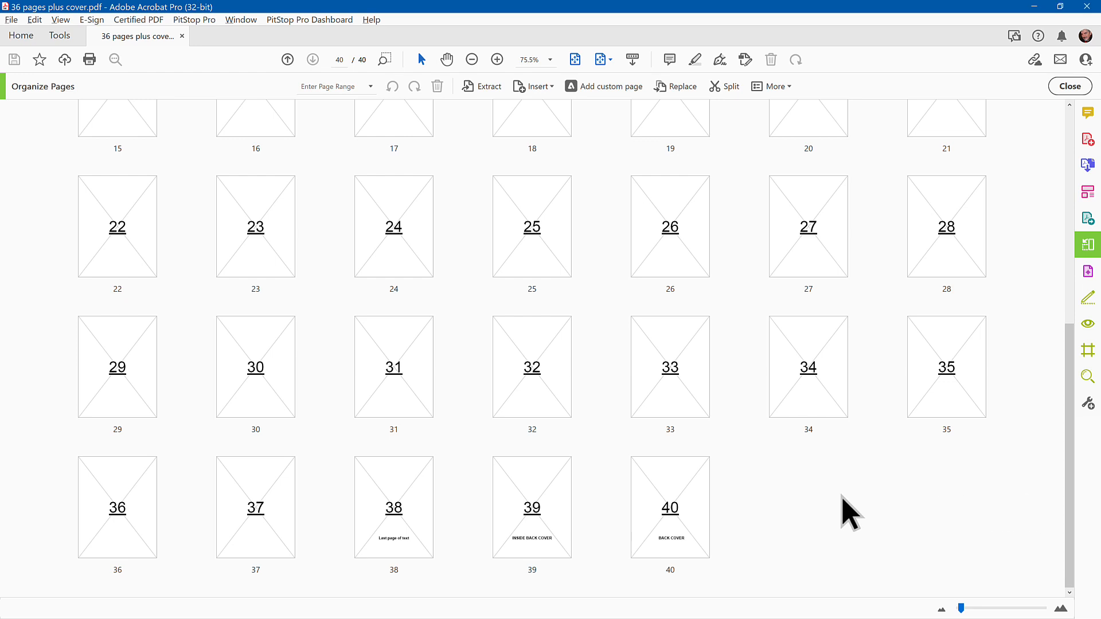
left_click(556, 479)
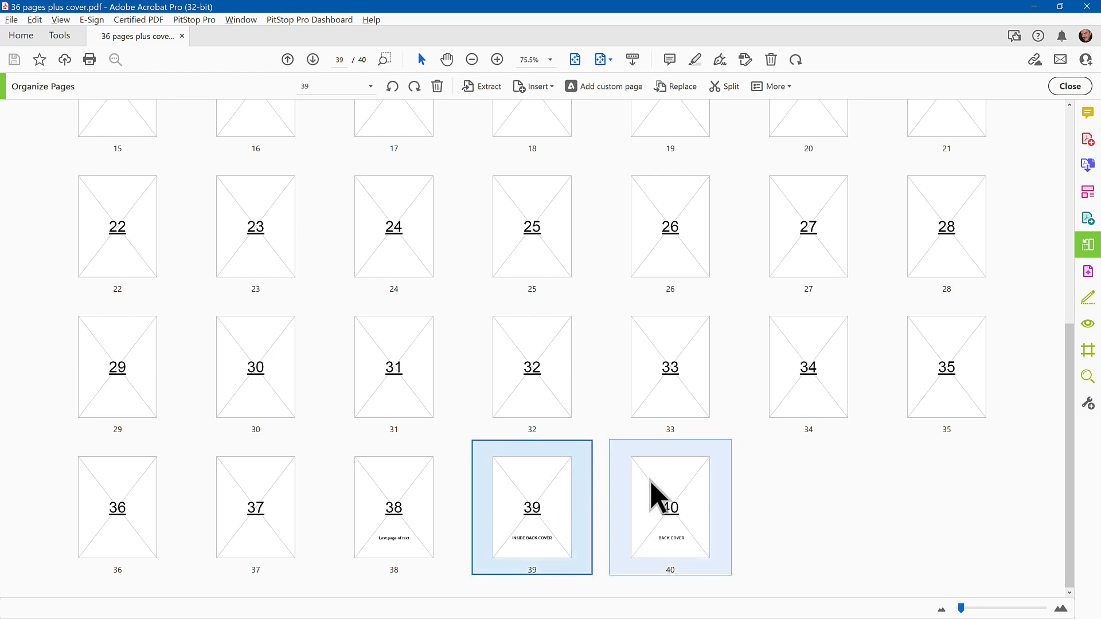
left_click(662, 479, "shift")
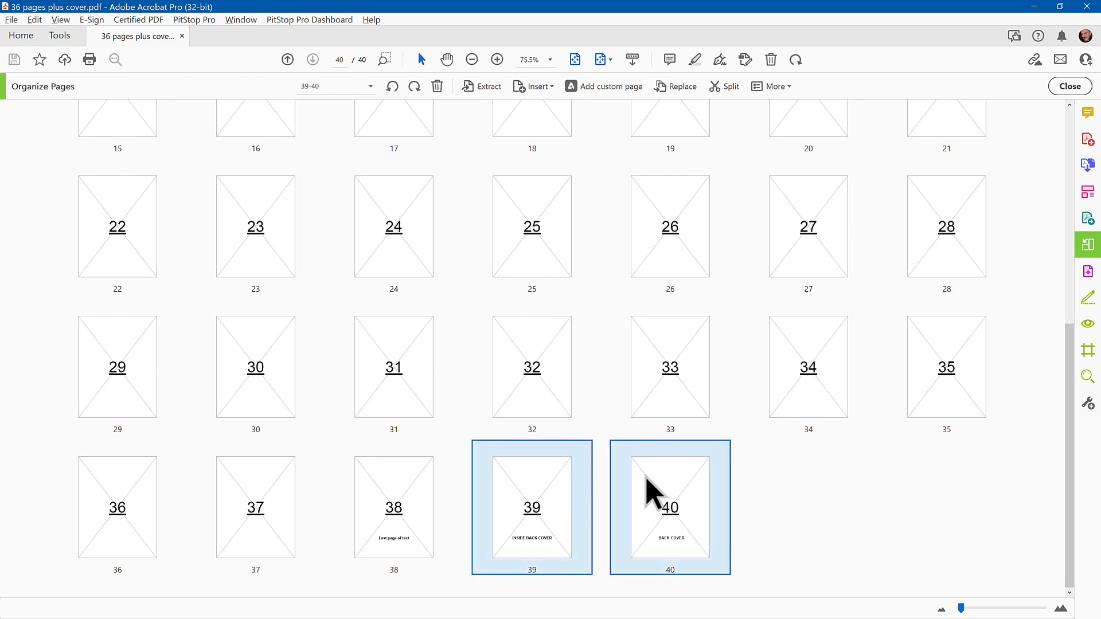
left_click_drag(532, 467, 333, 160)
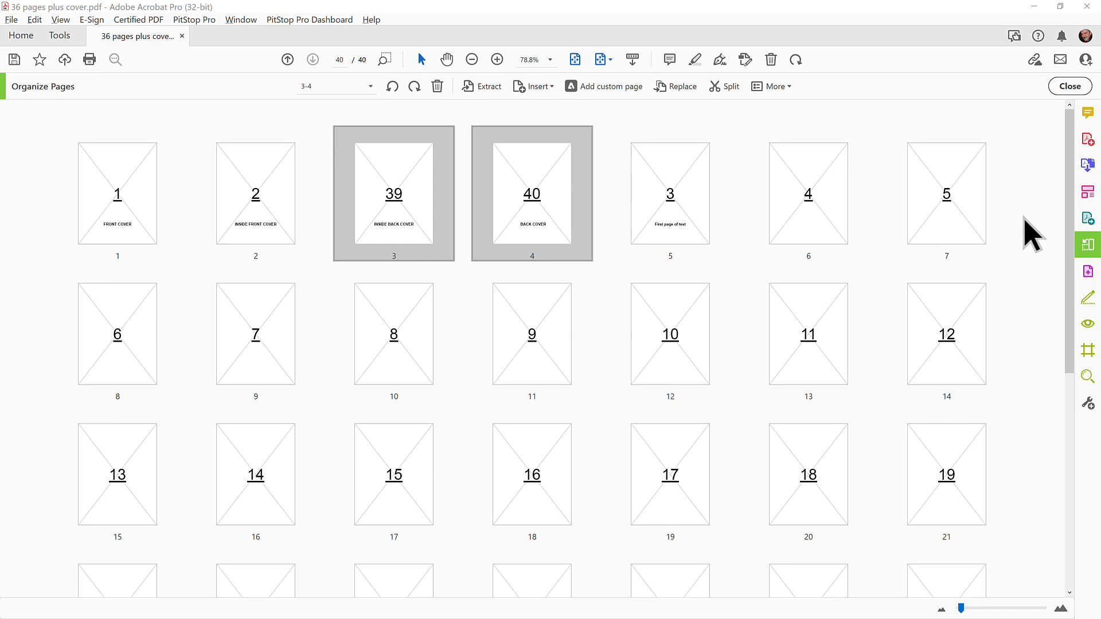
left_click(1030, 234)
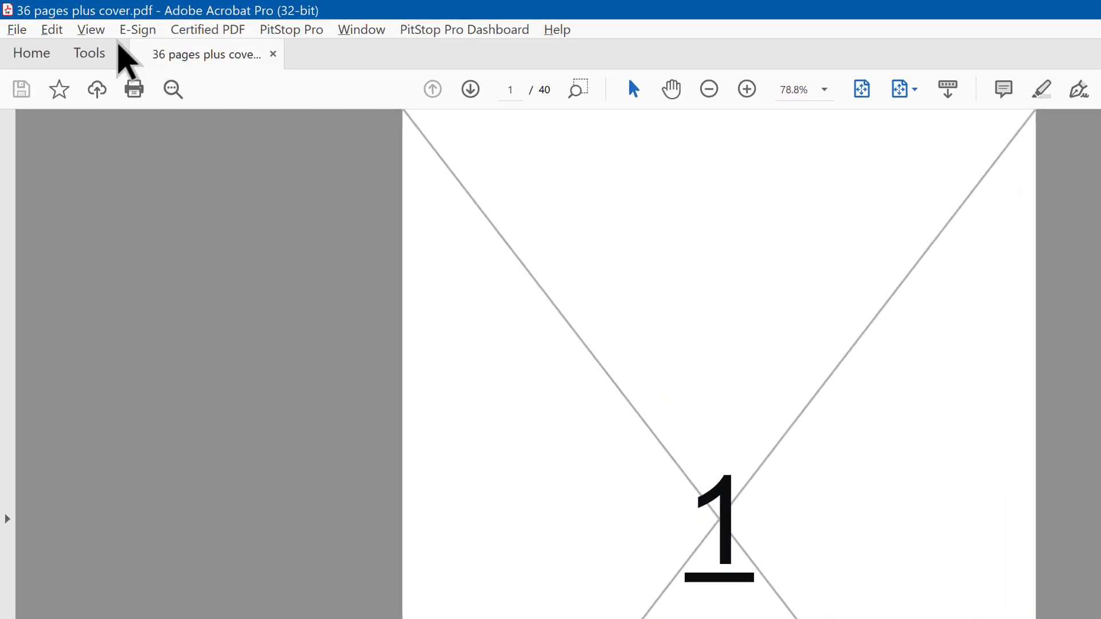
Check in the show/hide view options whether the Tools pane is enabled.
left_click(93, 29)
mouse_move(235, 197)
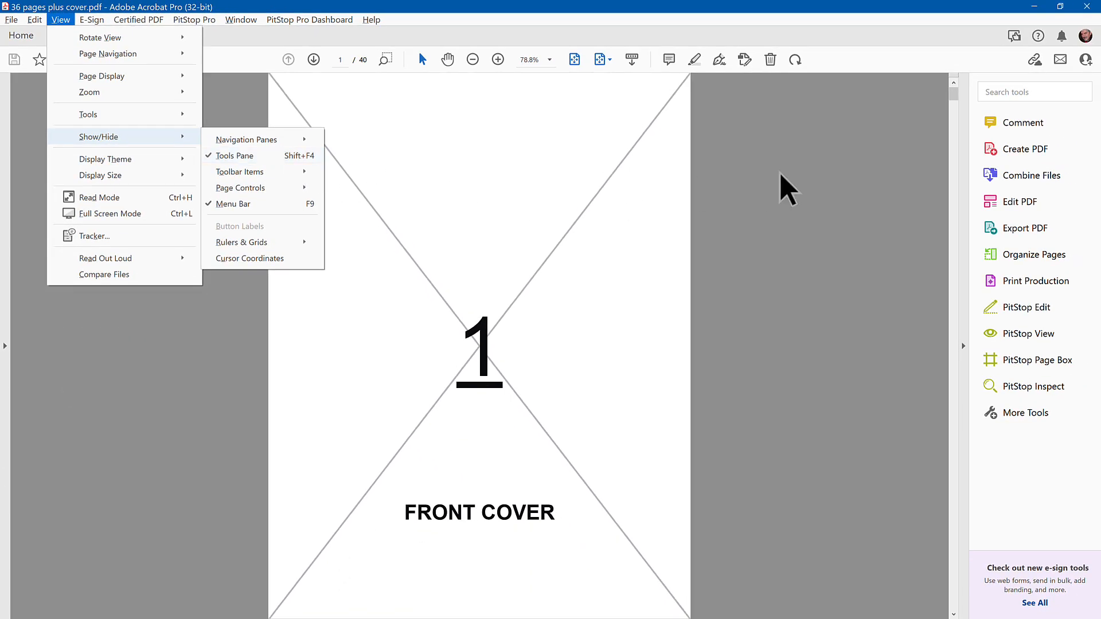
left_click(787, 189)
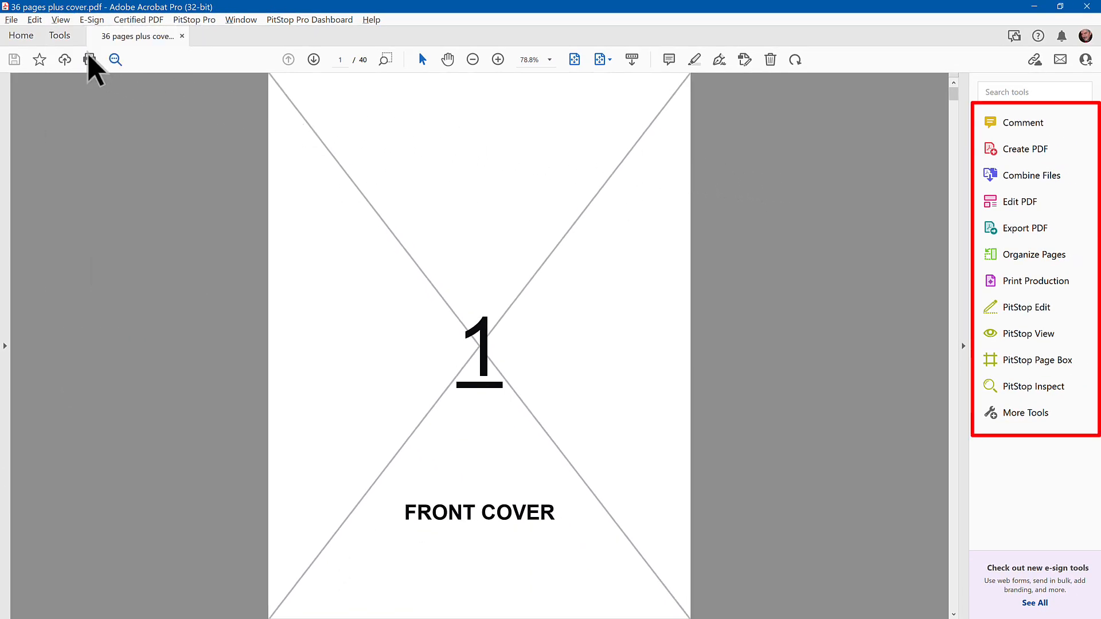
Add Action Wizard to the tools shortcut list, place it first, and return to the document.
left_click(59, 35)
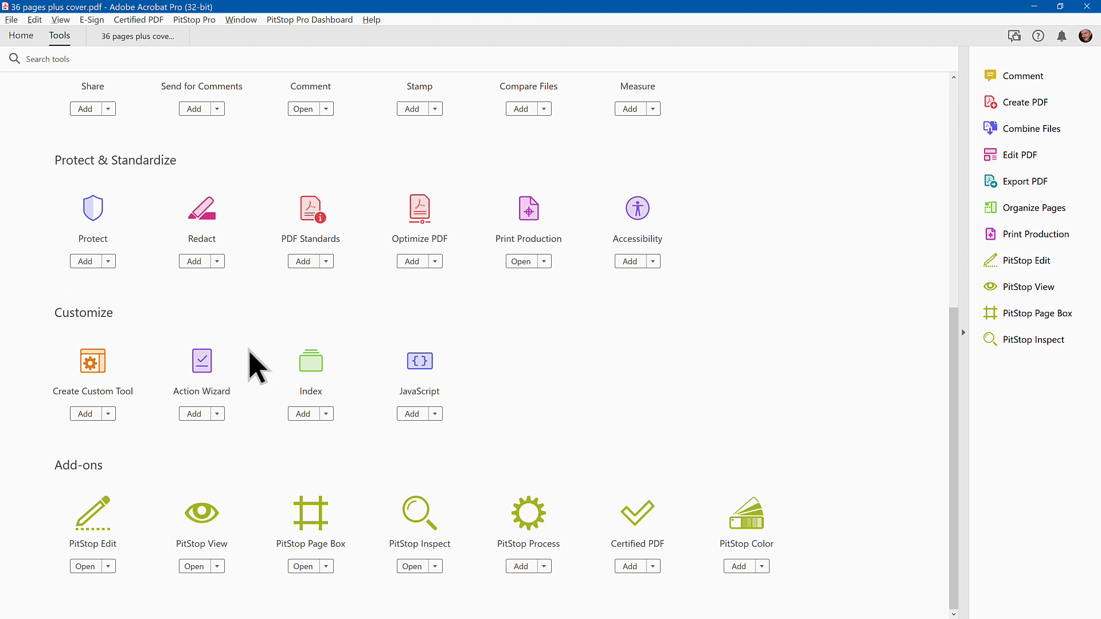
left_click(195, 415)
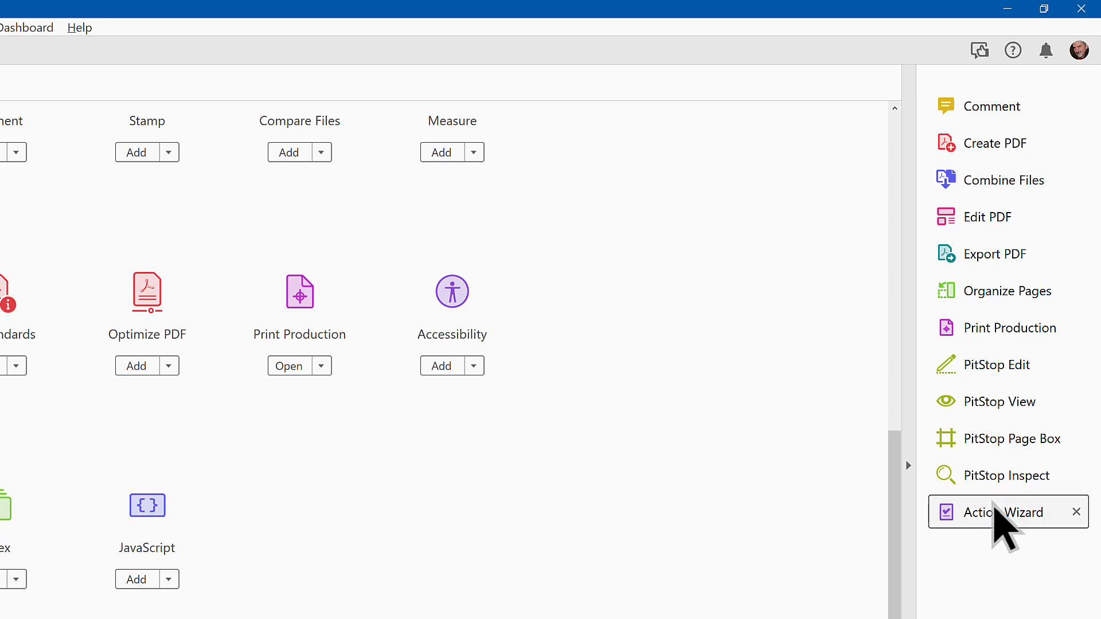
left_click_drag(987, 506, 1008, 98)
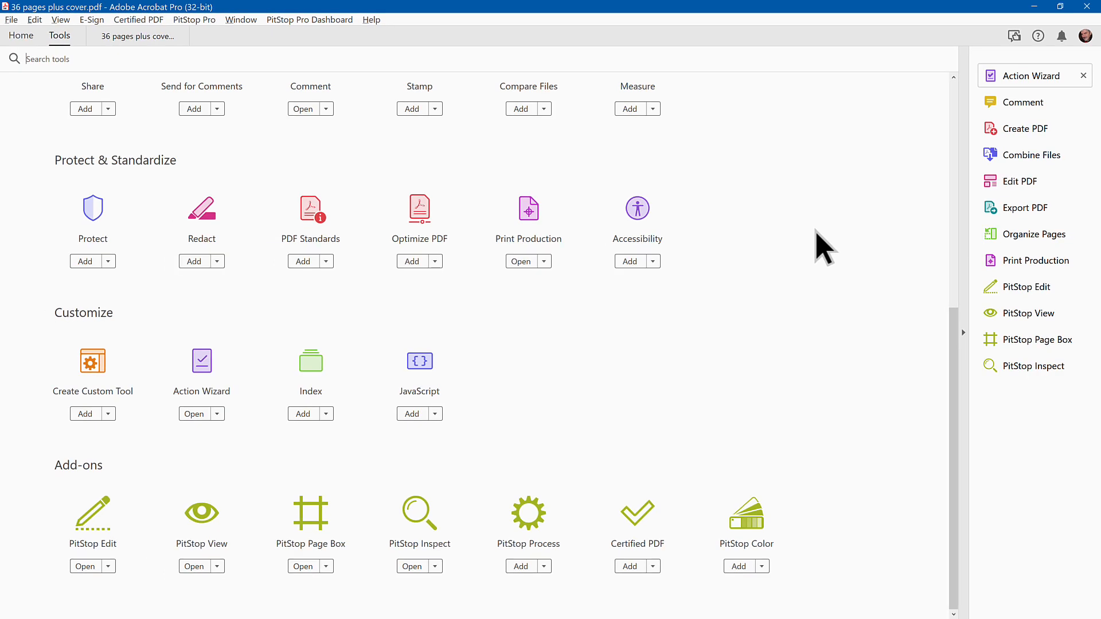
left_click(113, 39)
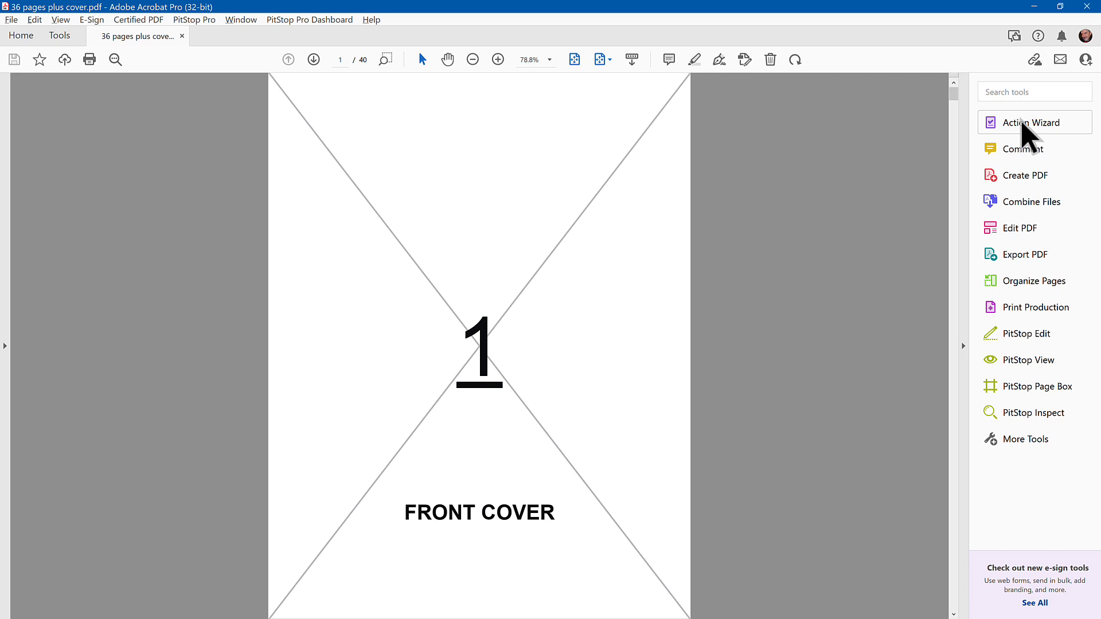
Create a new action in Action Wizard and add an Execute JavaScript step to it.
left_click(1027, 122)
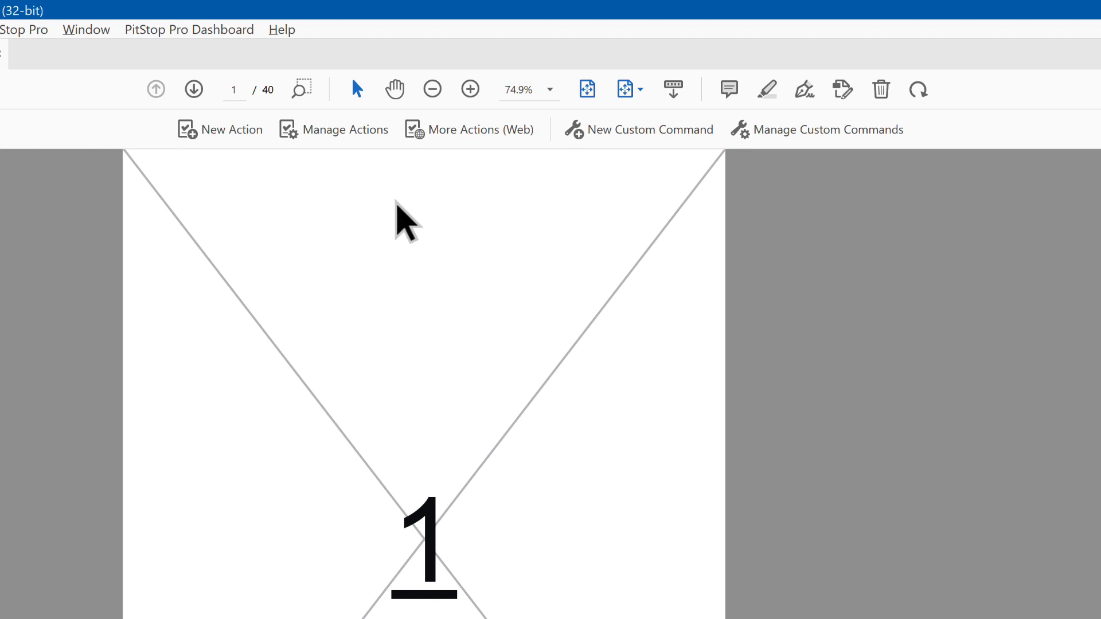
left_click(235, 135)
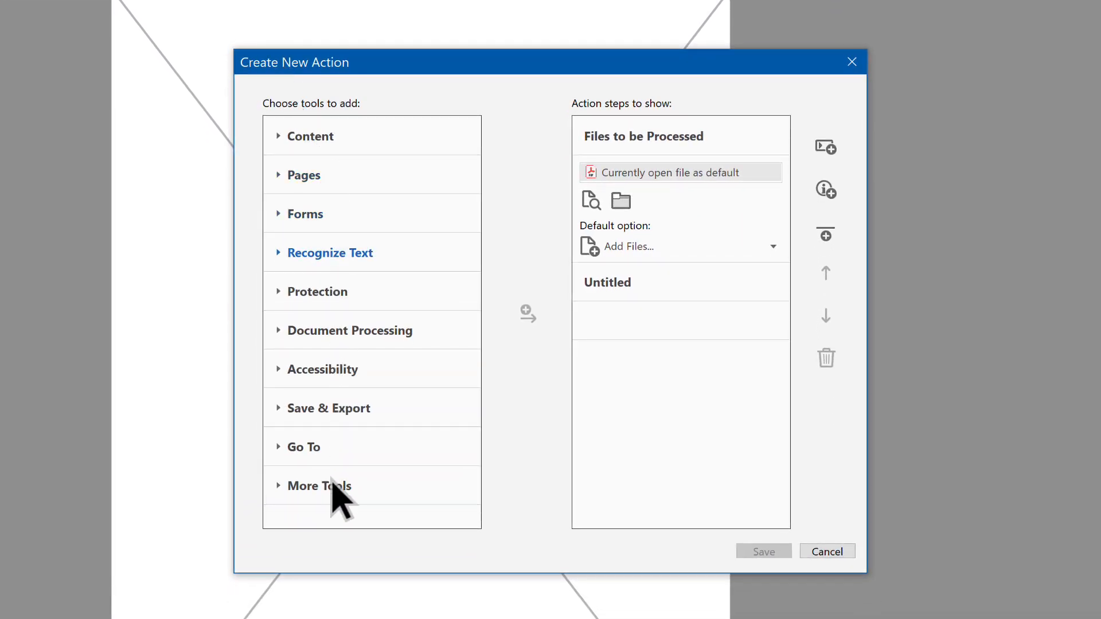
left_click(319, 486)
scroll(315, 486, "down", 5)
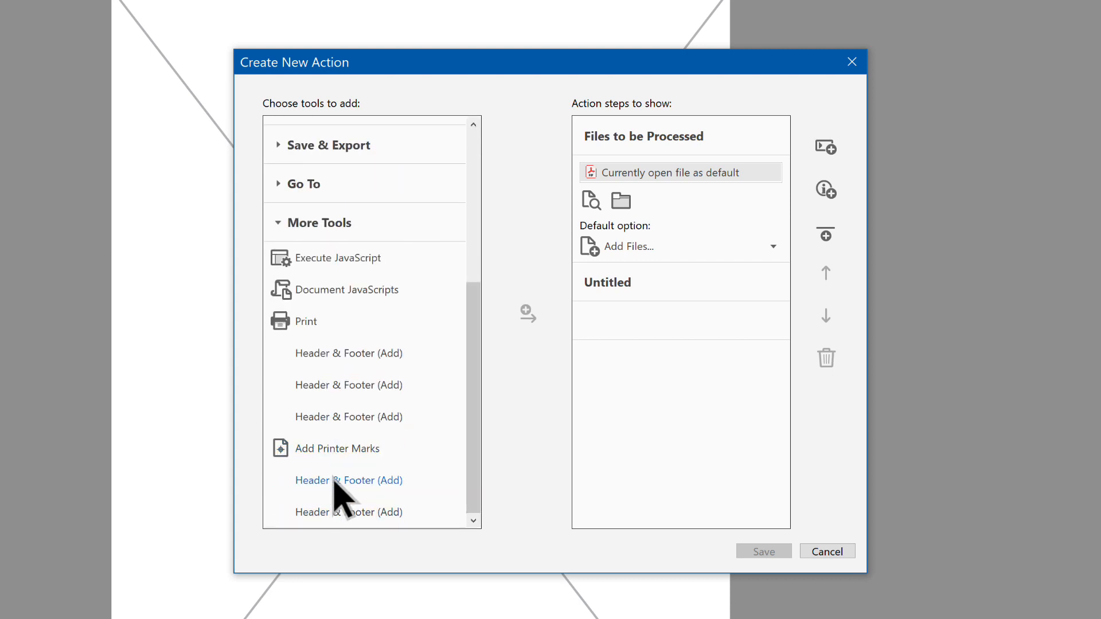
left_click(358, 258)
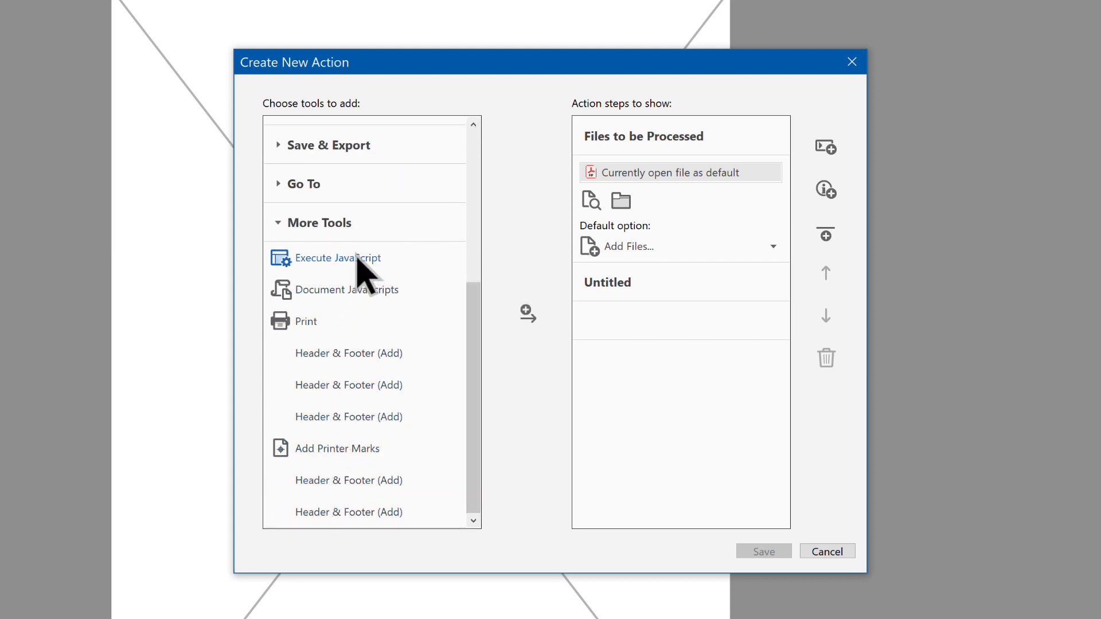
left_click(524, 309)
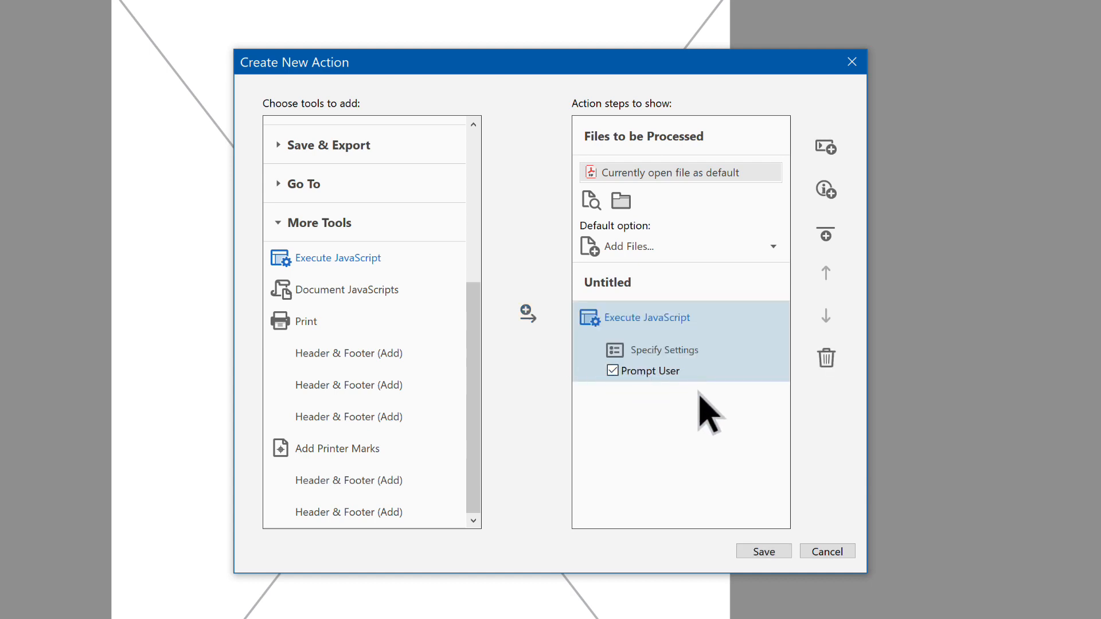
Replace the JavaScript step's placeholder script with "this.movePage(this.numPages - 2, 1);".
left_click(684, 349)
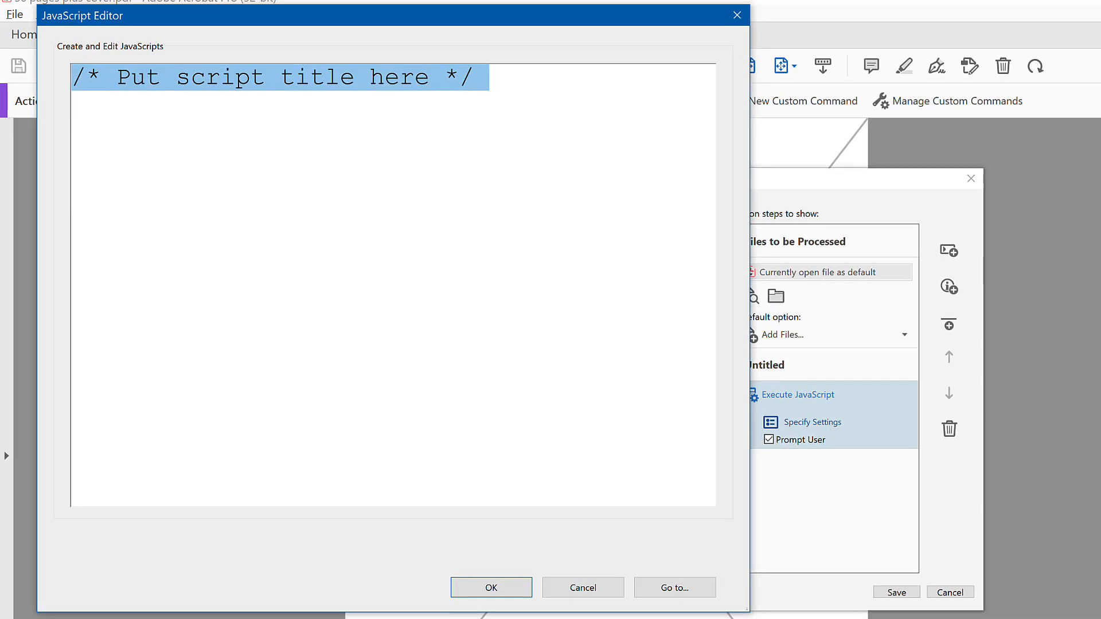
key("ctrl+a")
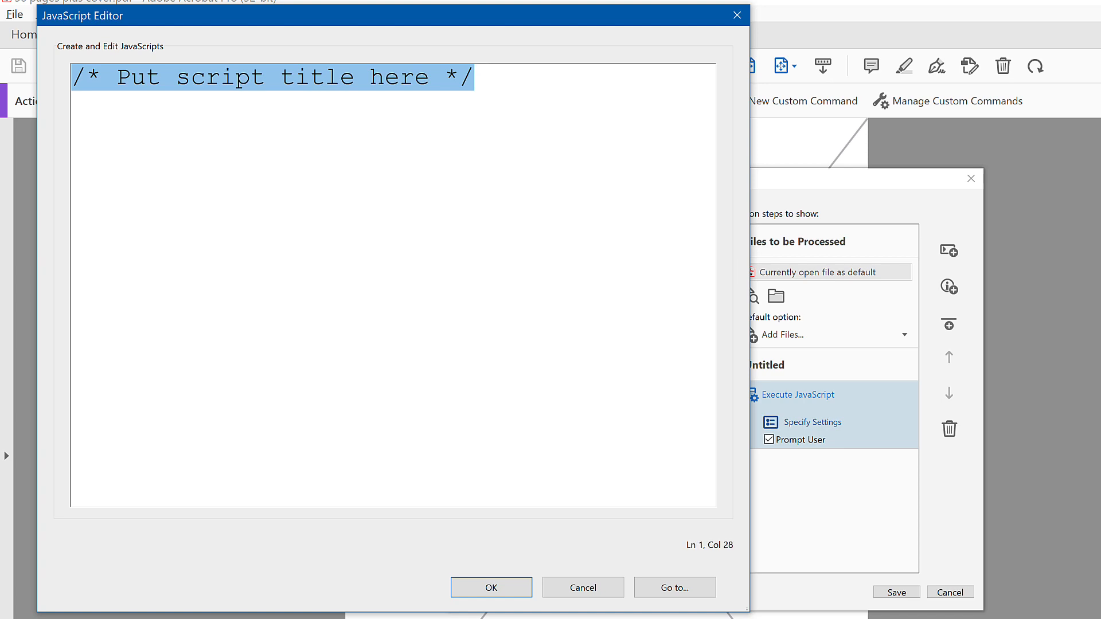
key("Delete")
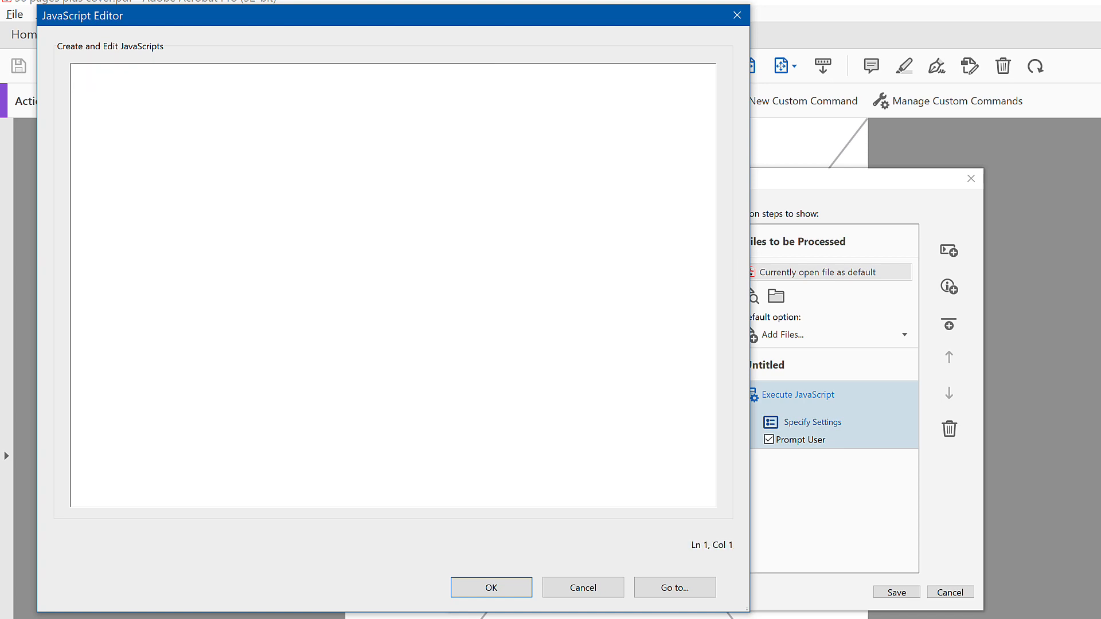
type("this.movePage(thi")
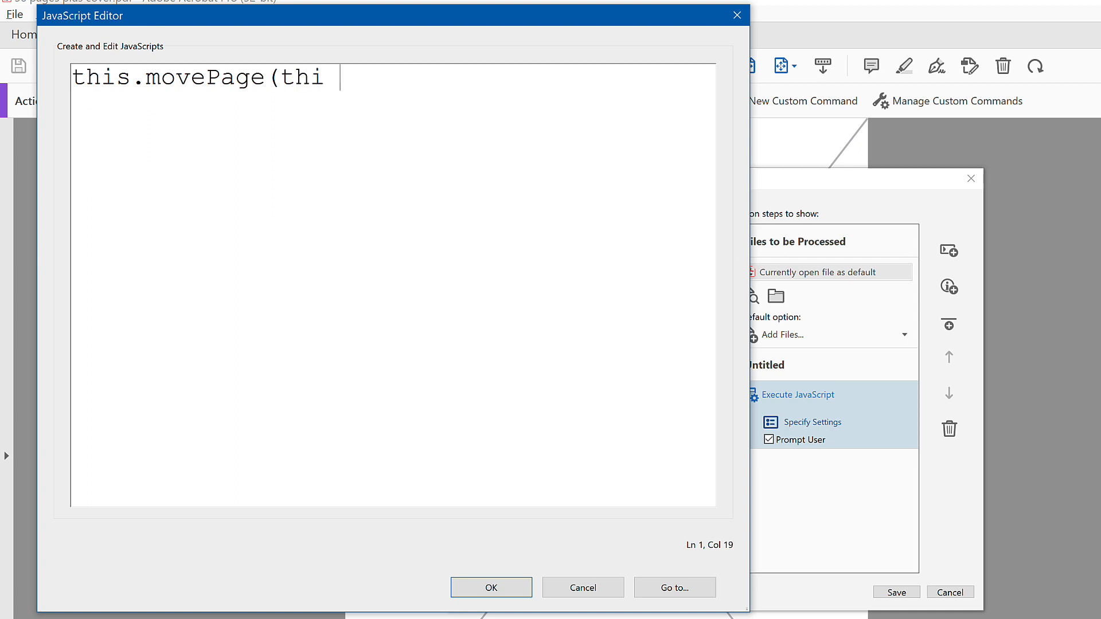
type("s.numPages - 2, 1);")
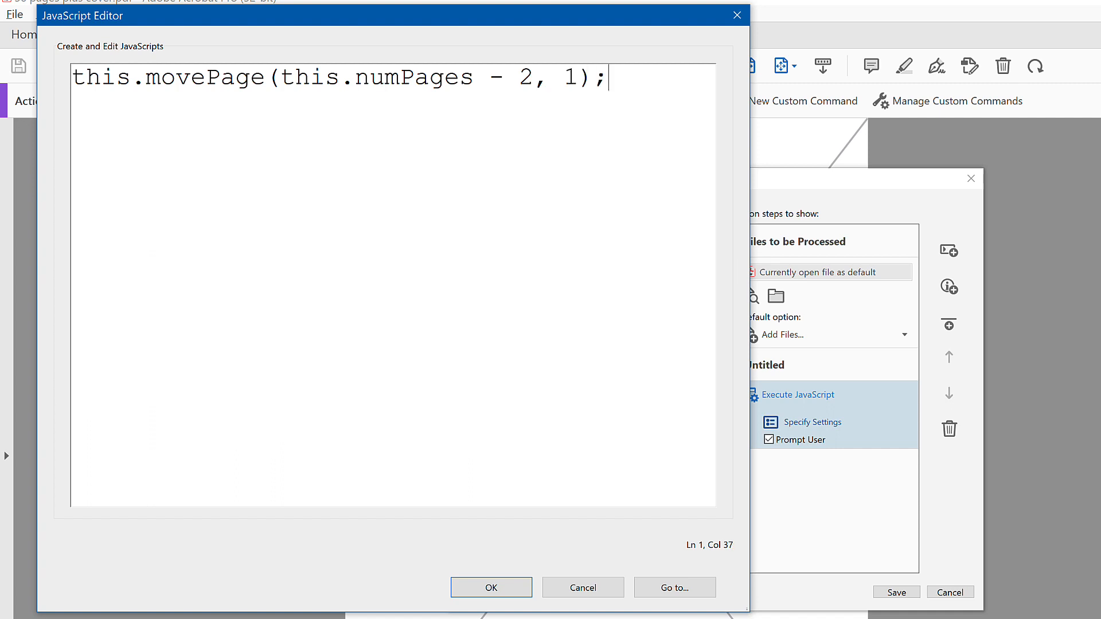
Add "this.movePage(this.numPages - 1, 2);" as the second script line and turn off Prompt User for the JavaScript step.
key("Return")
type("this")
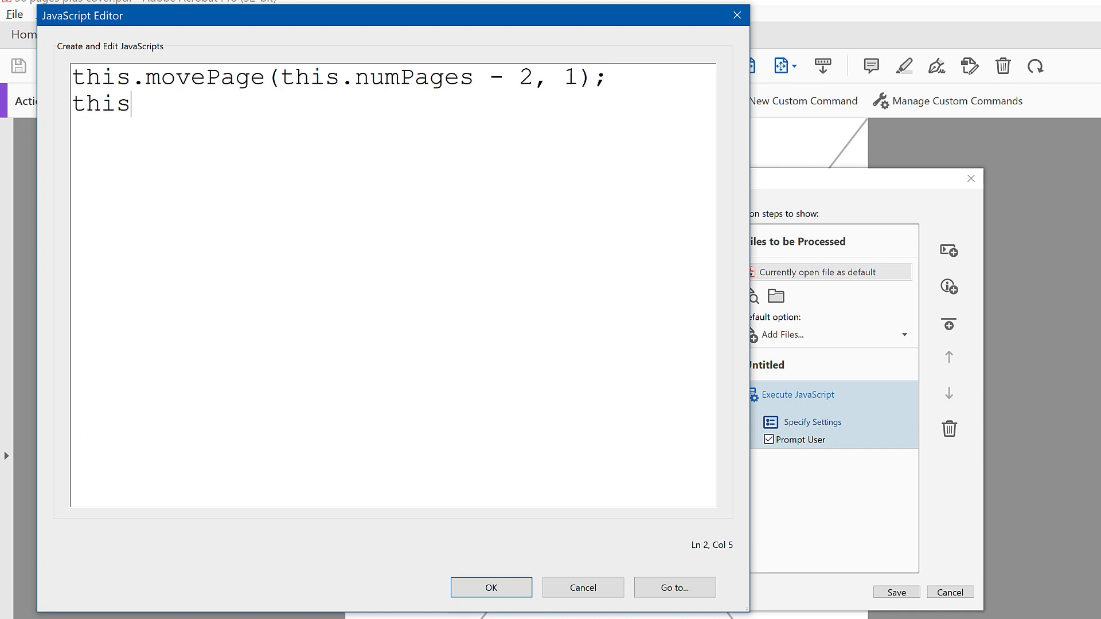
type(".movePage")
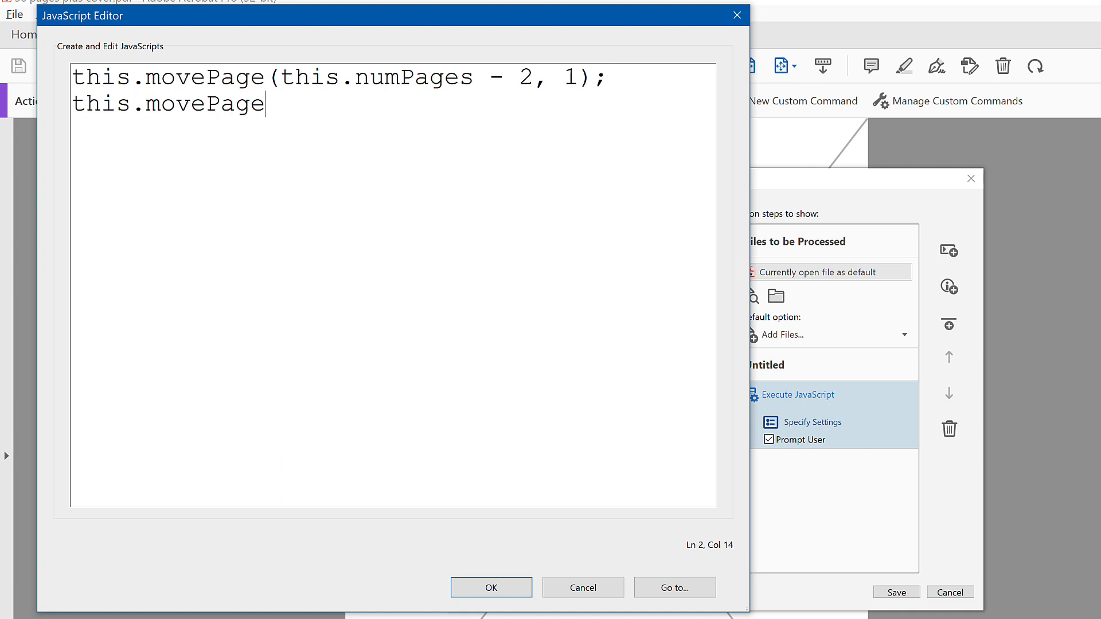
type("(this.numPages - 1, 2);")
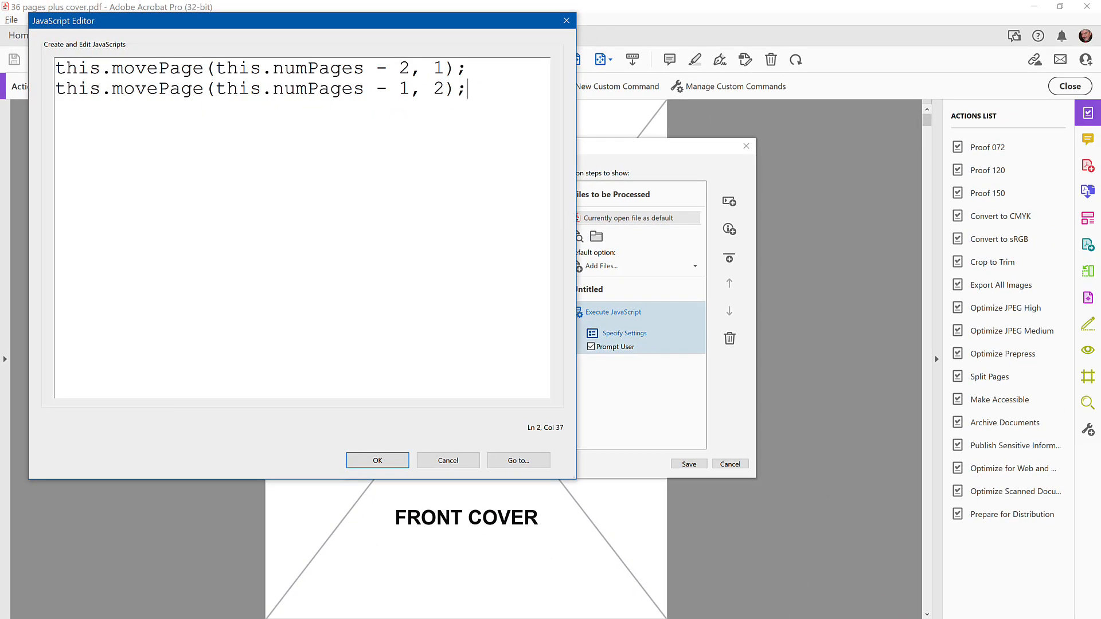
left_click(378, 460)
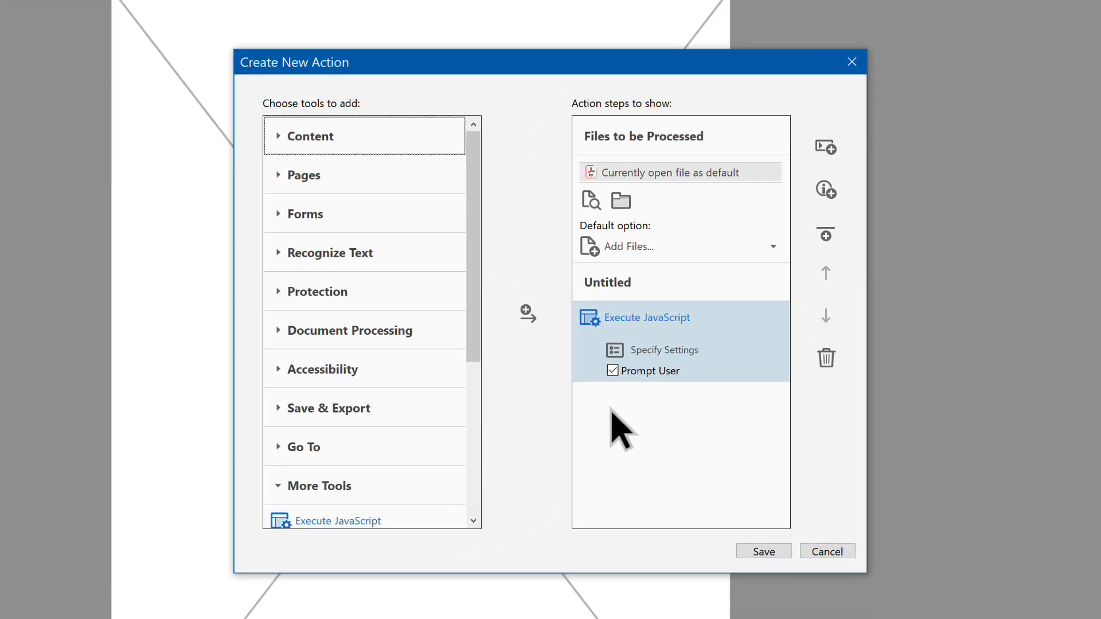
left_click(612, 371)
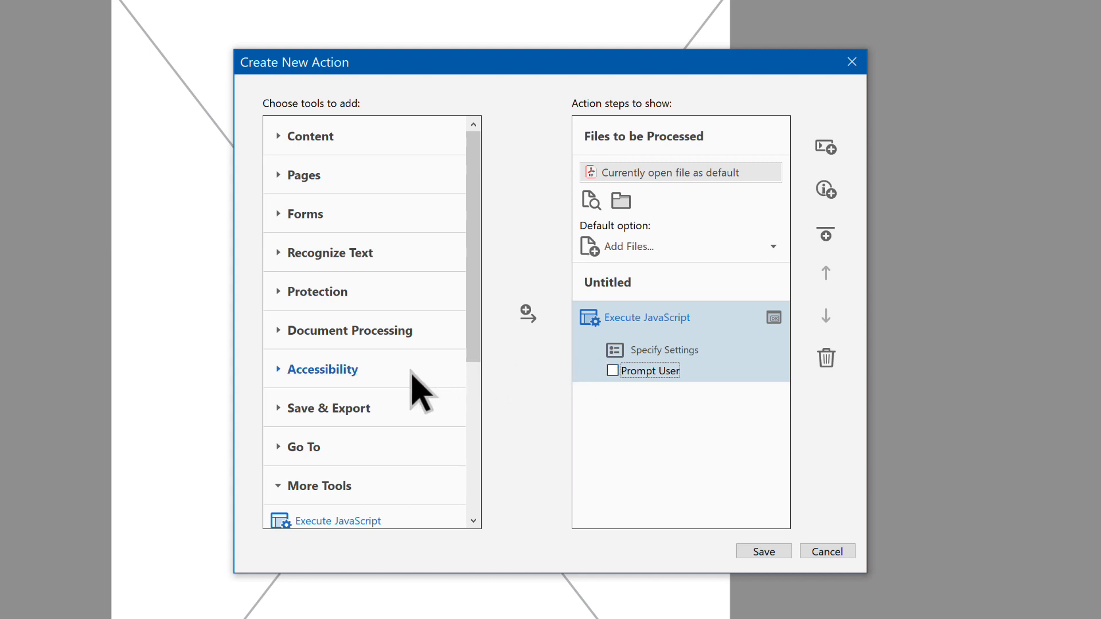
Add a Save step to the action after the Execute JavaScript step.
left_click(351, 408)
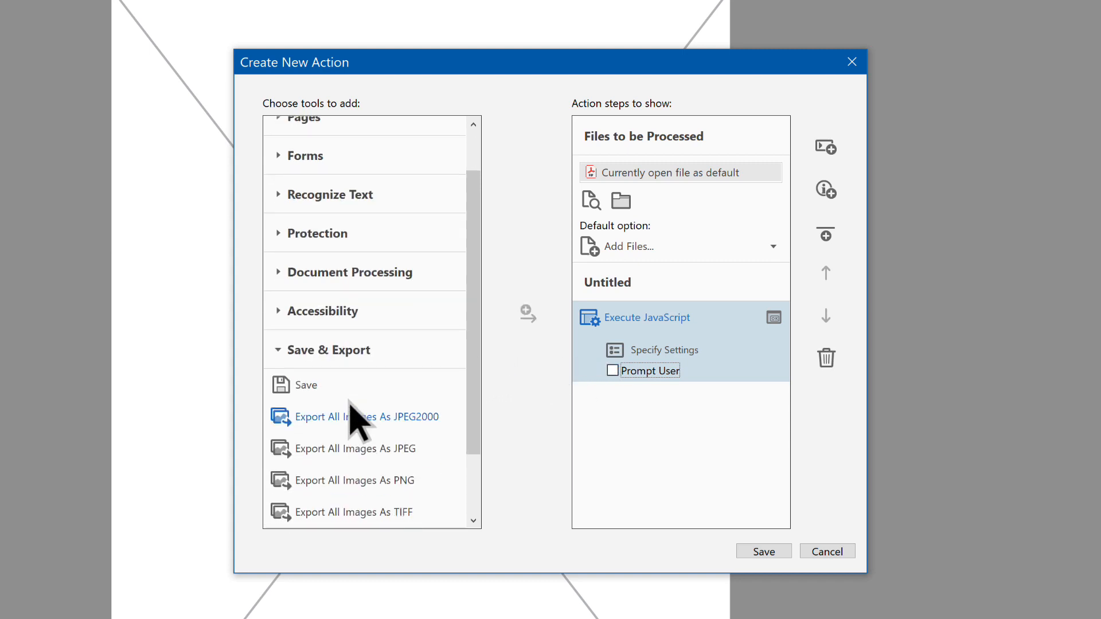
left_click(314, 388)
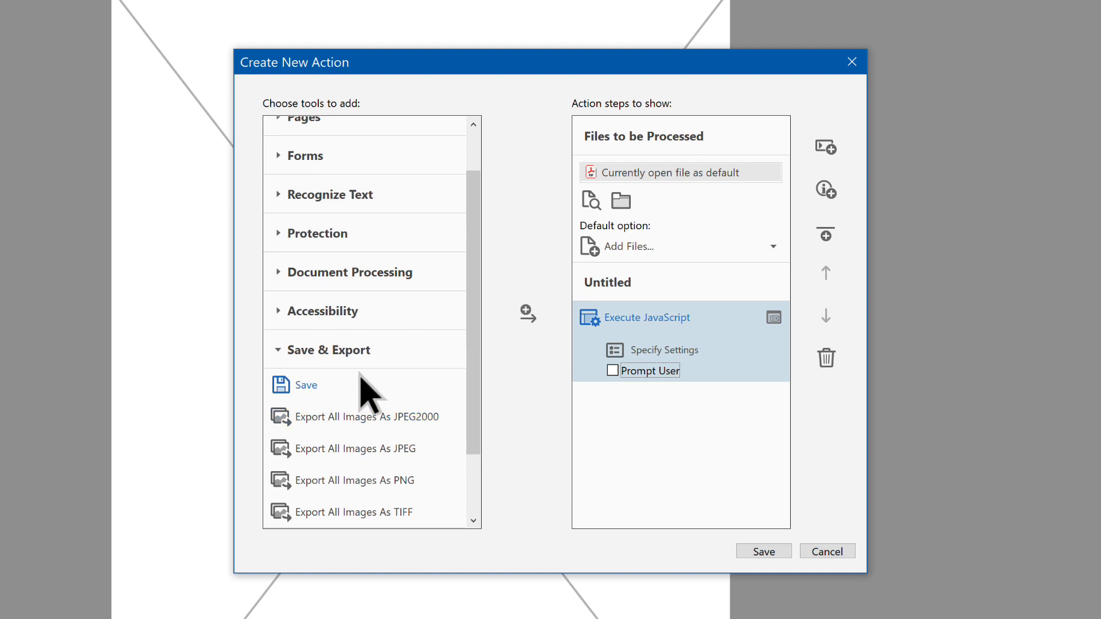
left_click(527, 313)
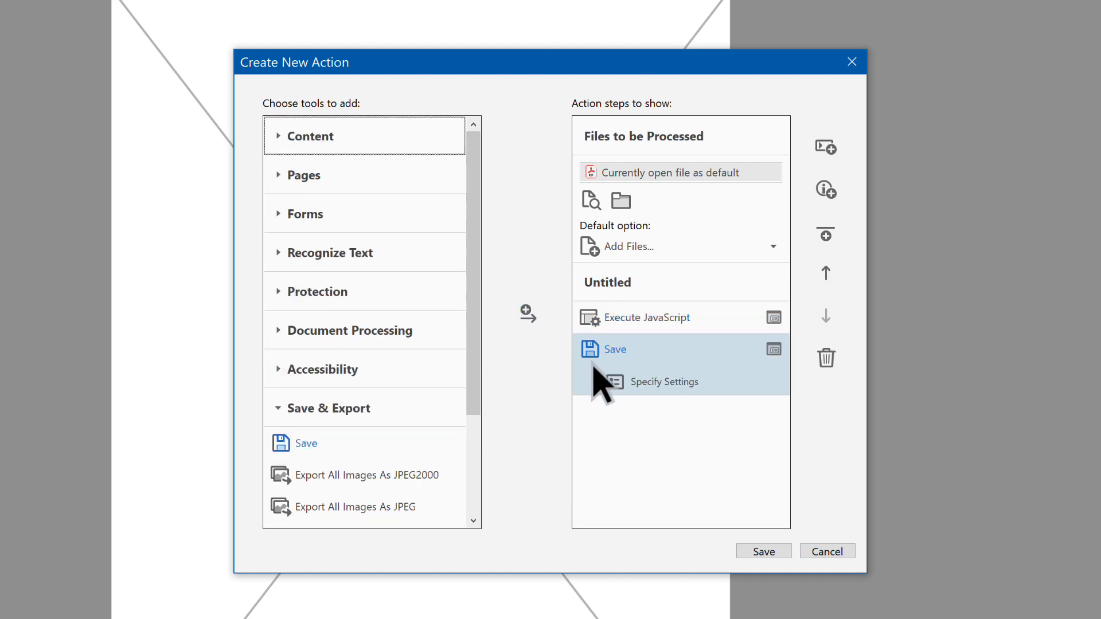
Set the Save step's output to add "_cover united" after the original file names, keeping the Adobe PDF format.
left_click(675, 383)
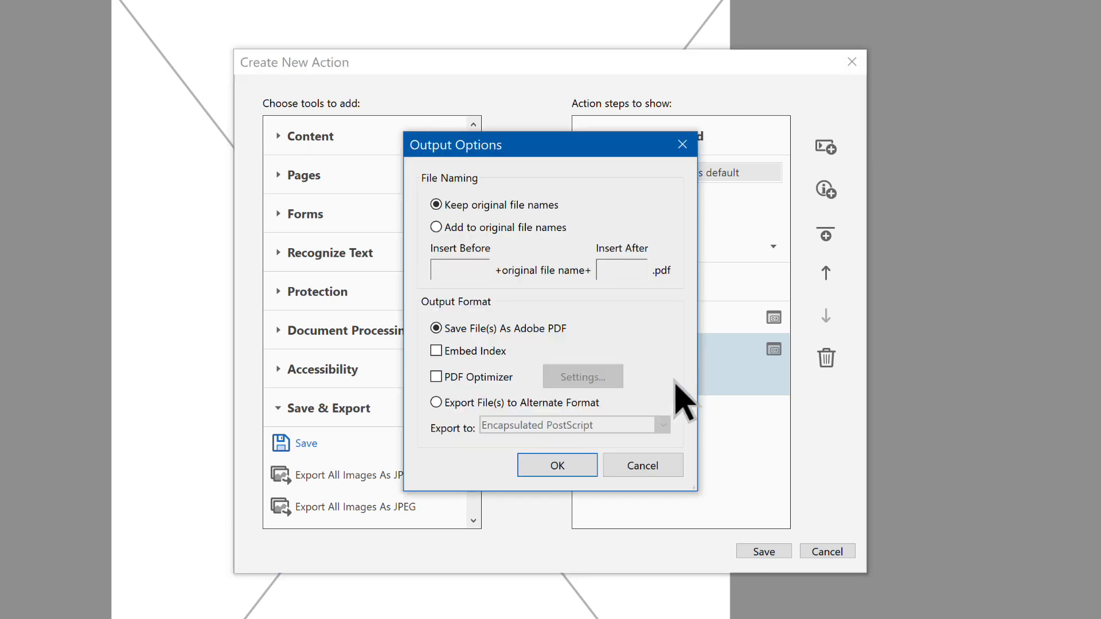
left_click(532, 229)
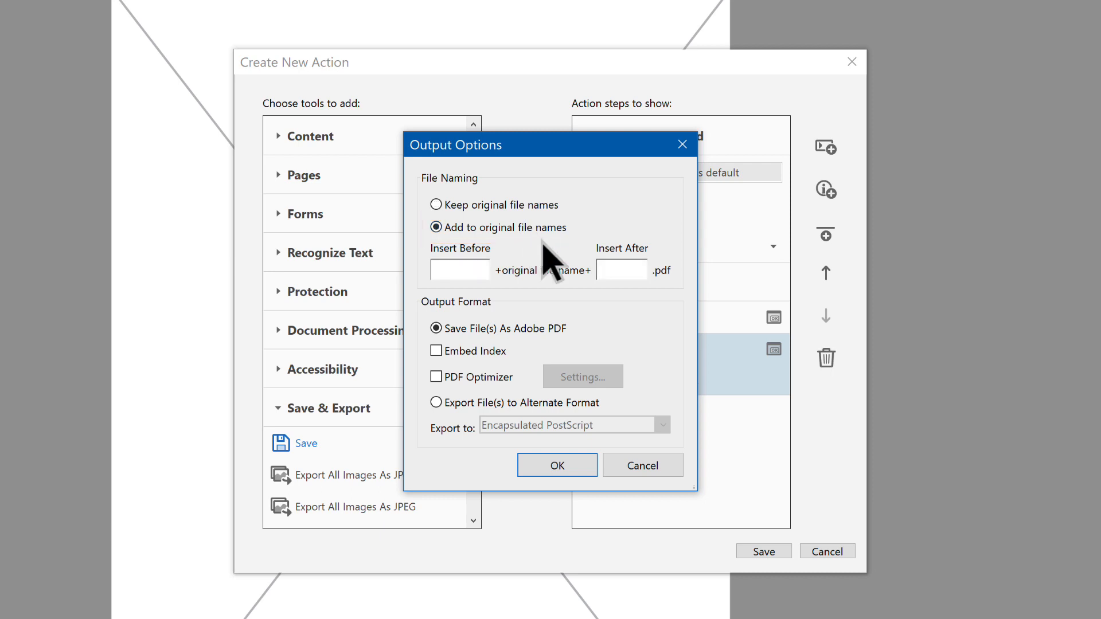
left_click(622, 270)
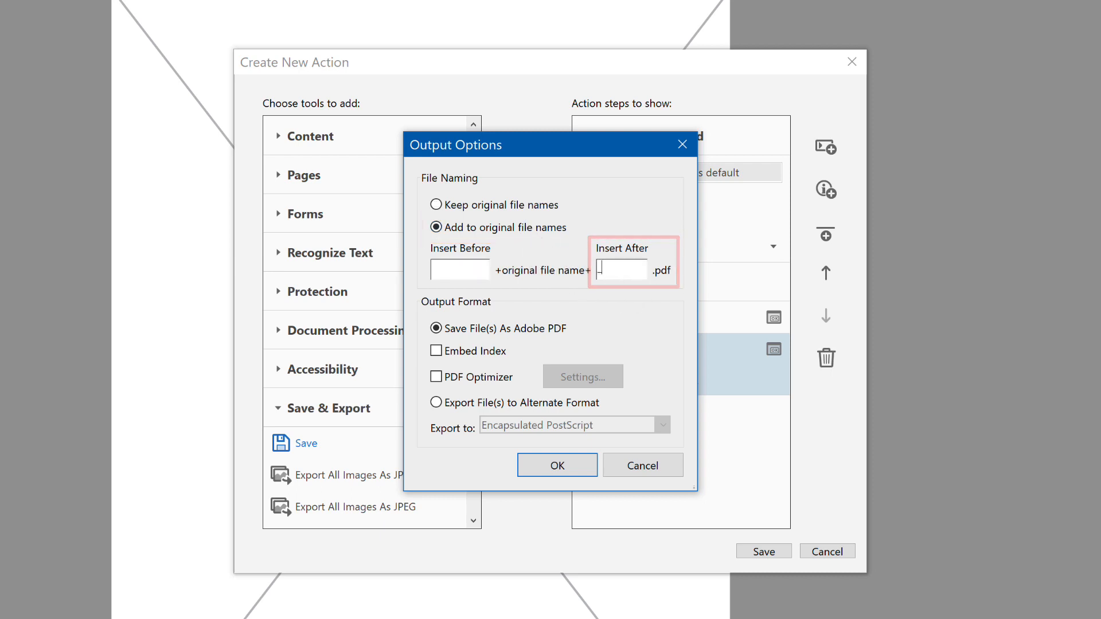
type("_cover united")
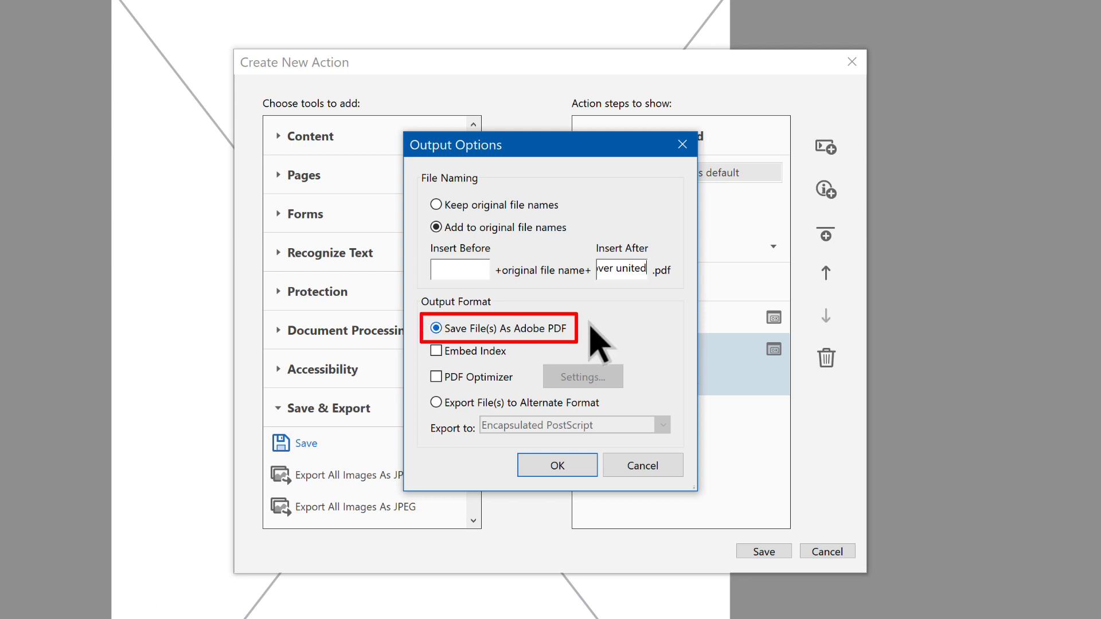
left_click(573, 473)
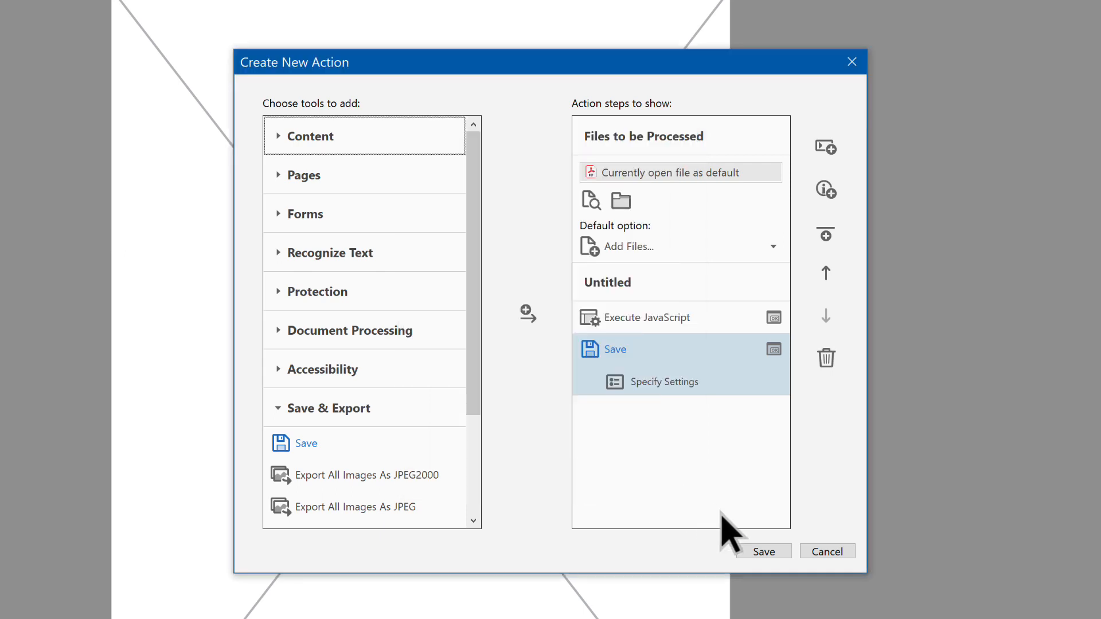
Save the new action under the name "Unite Cover Pages".
left_click(761, 550)
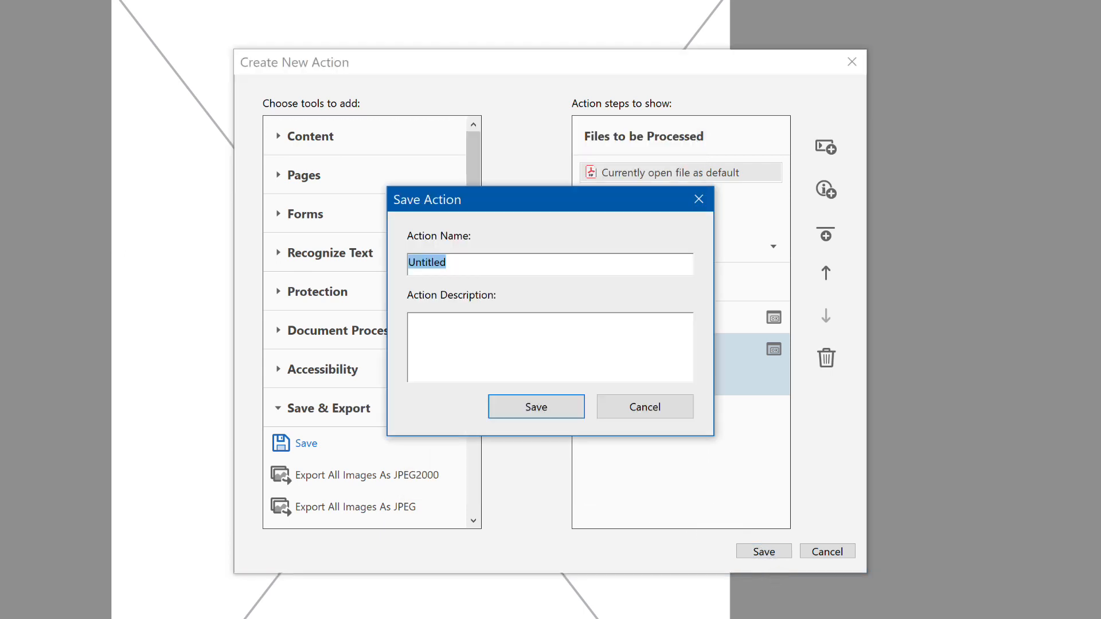
type("Unite Cover Pa")
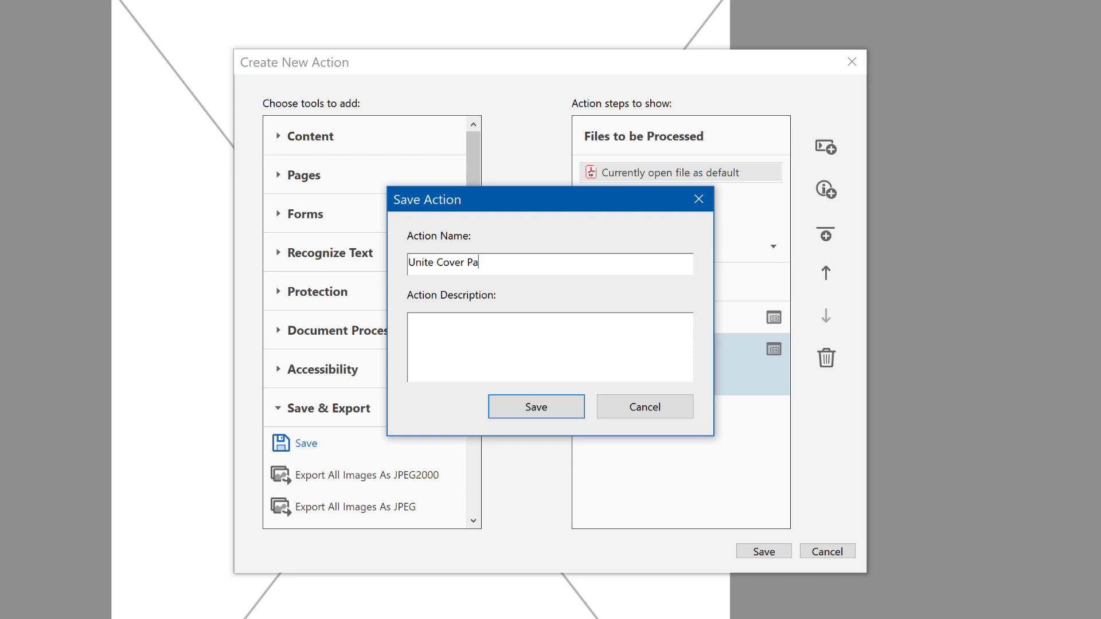
type("ges")
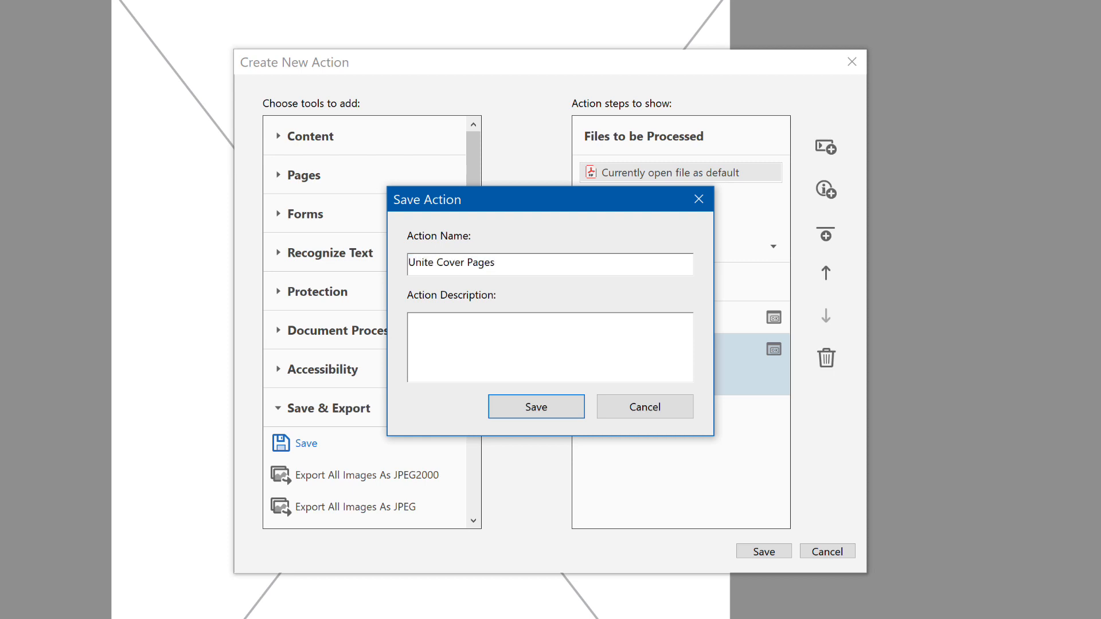
left_click(553, 411)
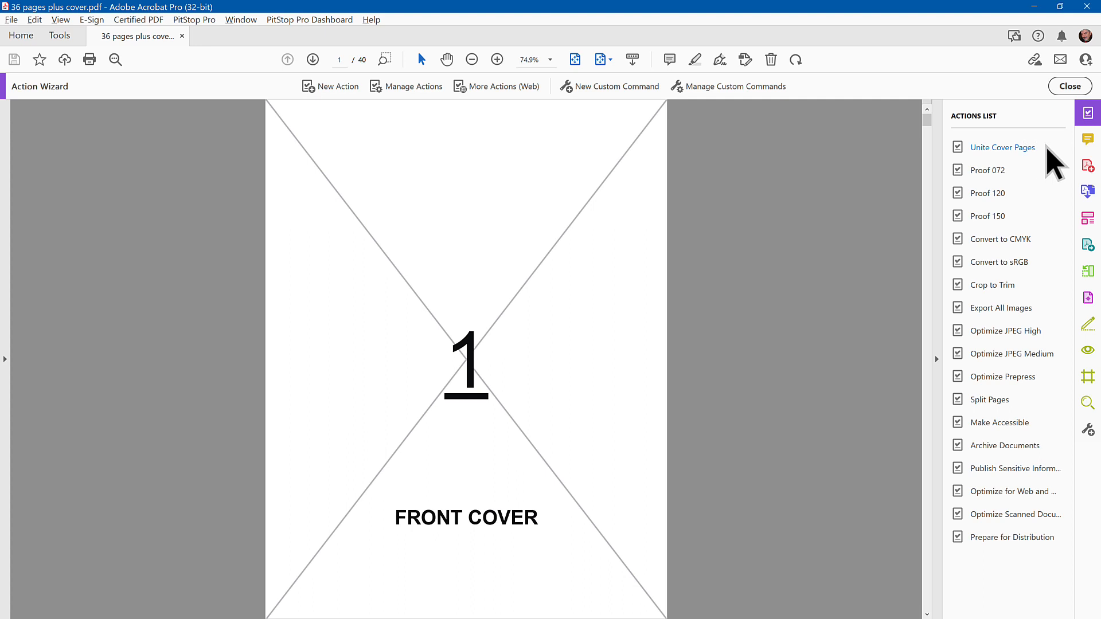
Run the Unite Cover Pages action on the open 36 pages plus cover.pdf, then close Action Wizard and show the result in Organize Pages.
left_click(1031, 147)
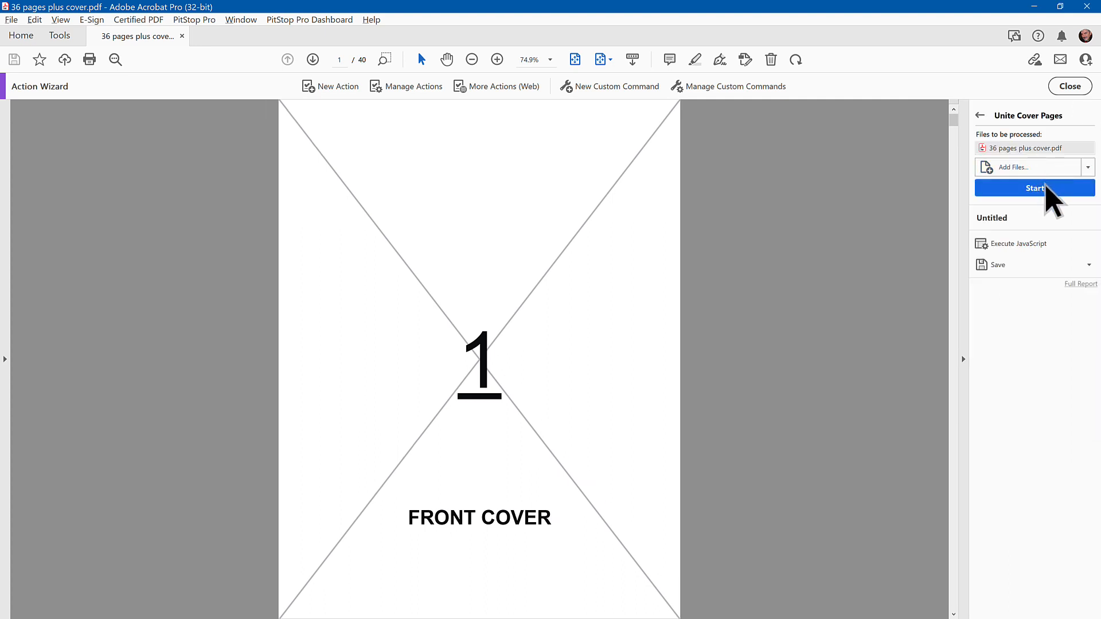
left_click(1045, 186)
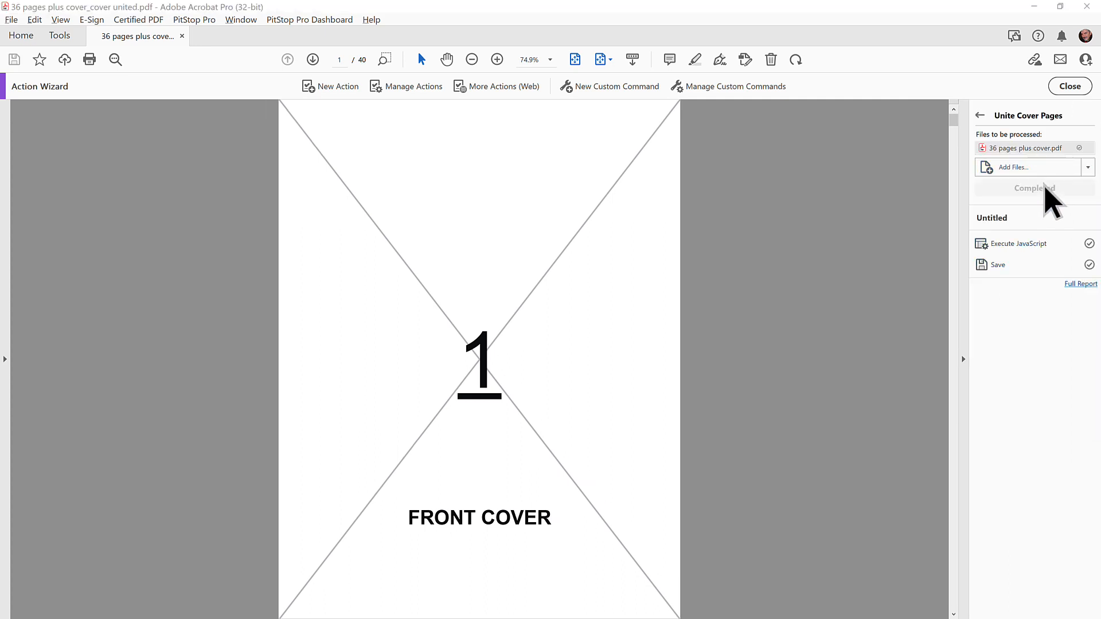
left_click(1070, 86)
left_click(1070, 86)
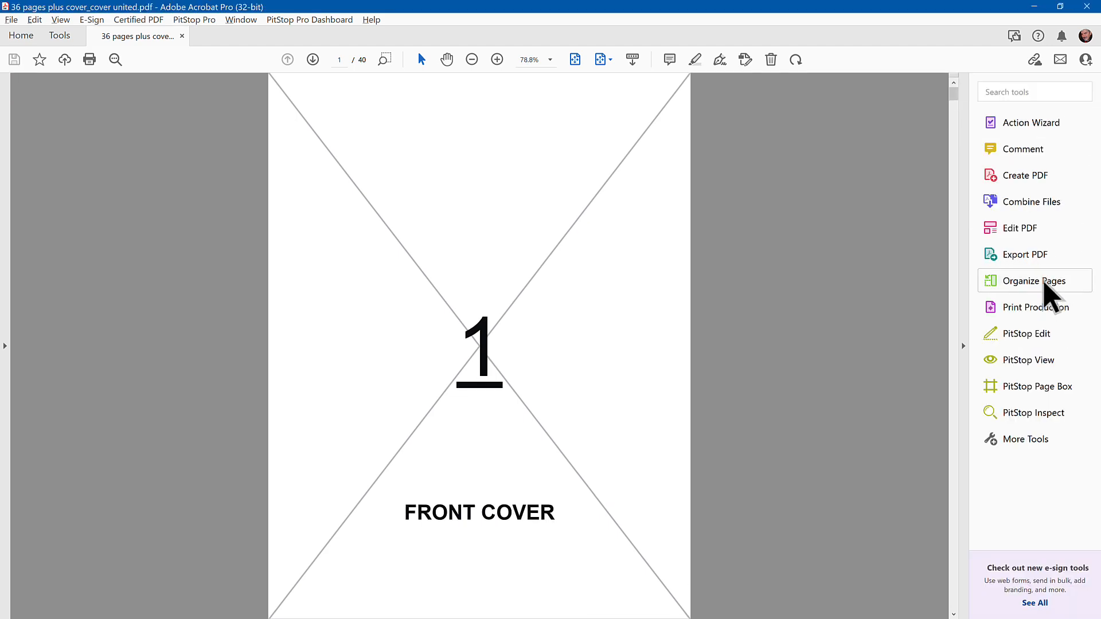
left_click(1045, 281)
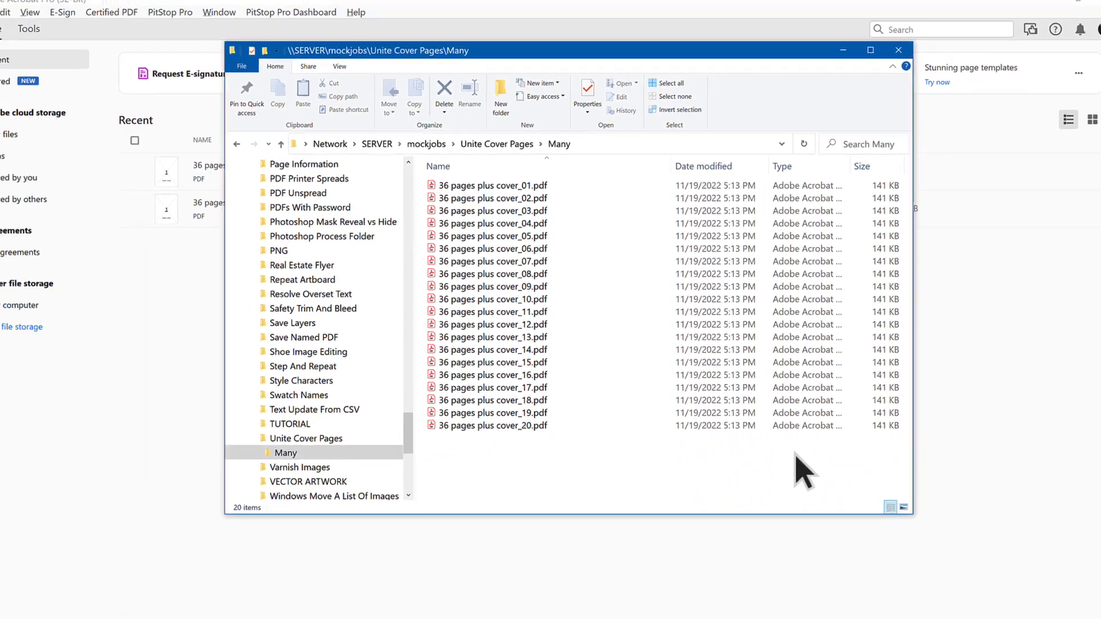
Switch from the file browser back to Acrobat and open the Unite Cover Pages action in Action Wizard.
left_click(24, 331)
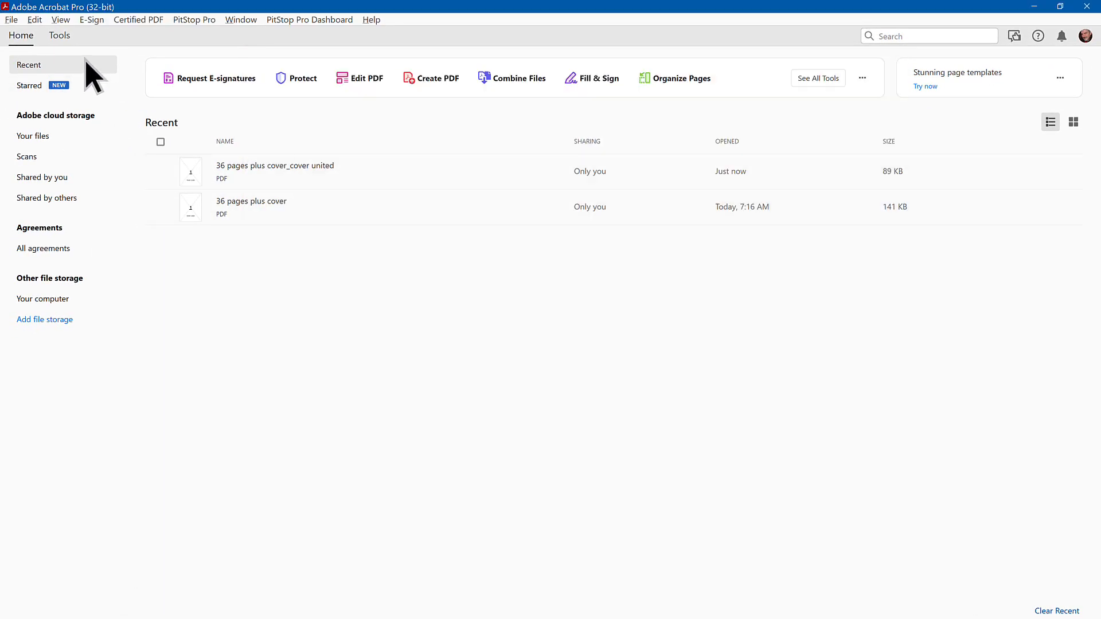
left_click(69, 35)
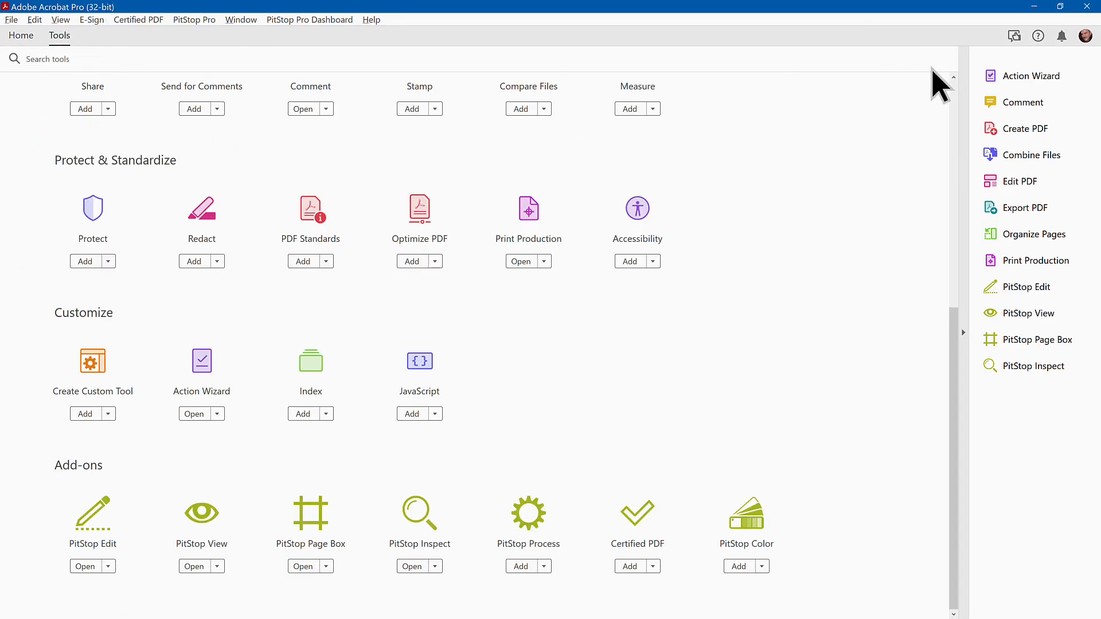
left_click(1032, 76)
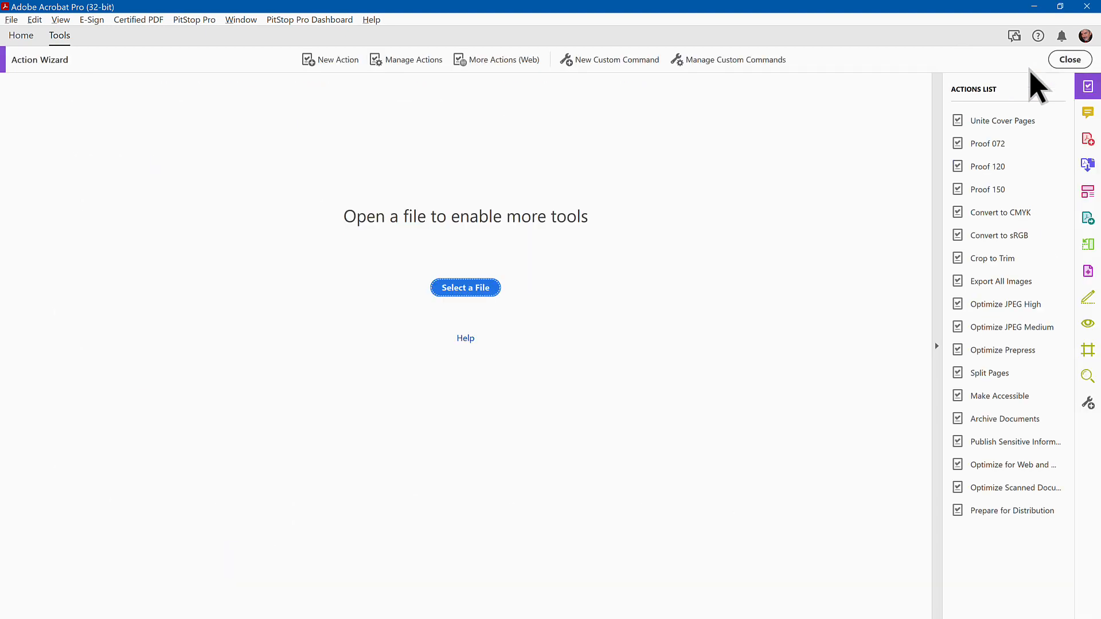
left_click(1009, 121)
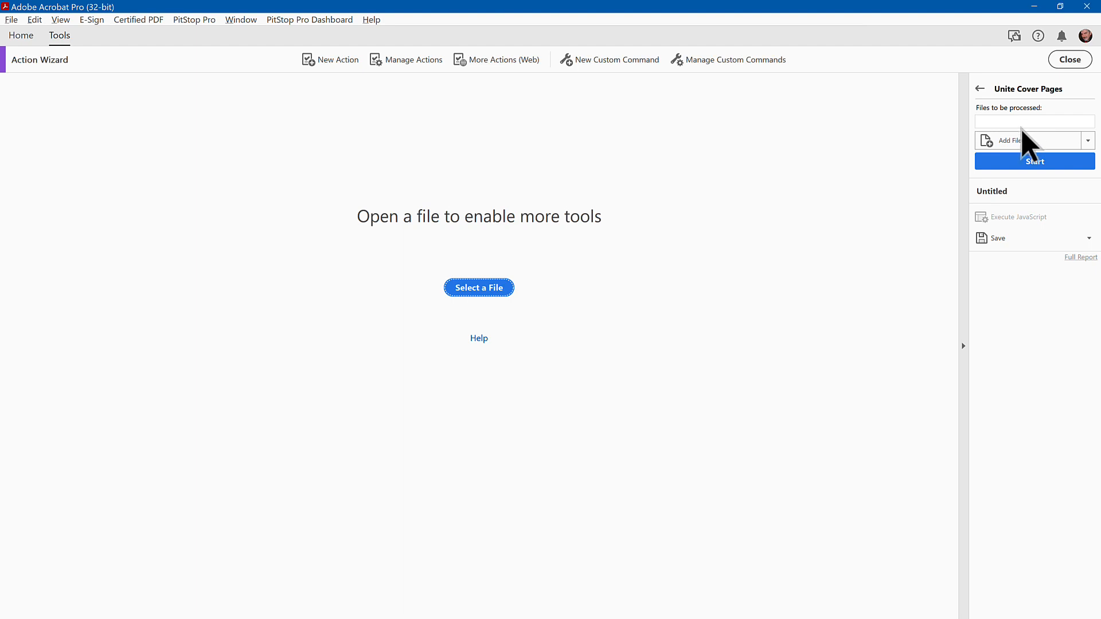
Add 36 pages plus cover_01.pdf through 36 pages plus cover_20.pdf from the Many folder and run the action on them.
left_click(1021, 144)
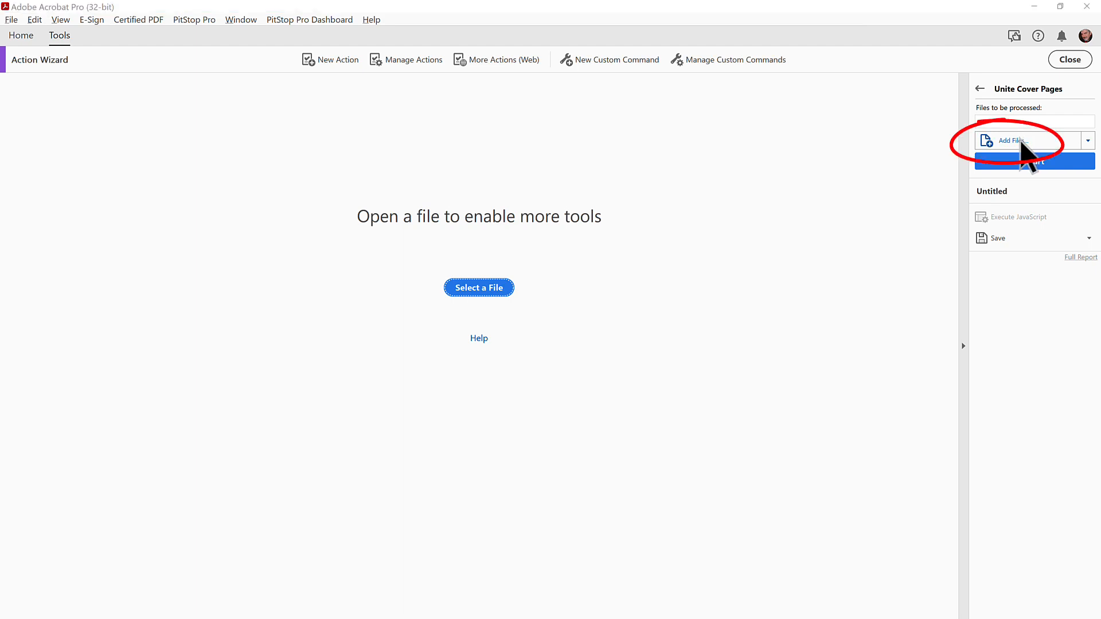
double_click(207, 111)
left_click(207, 110)
scroll(217, 143, "down", 7)
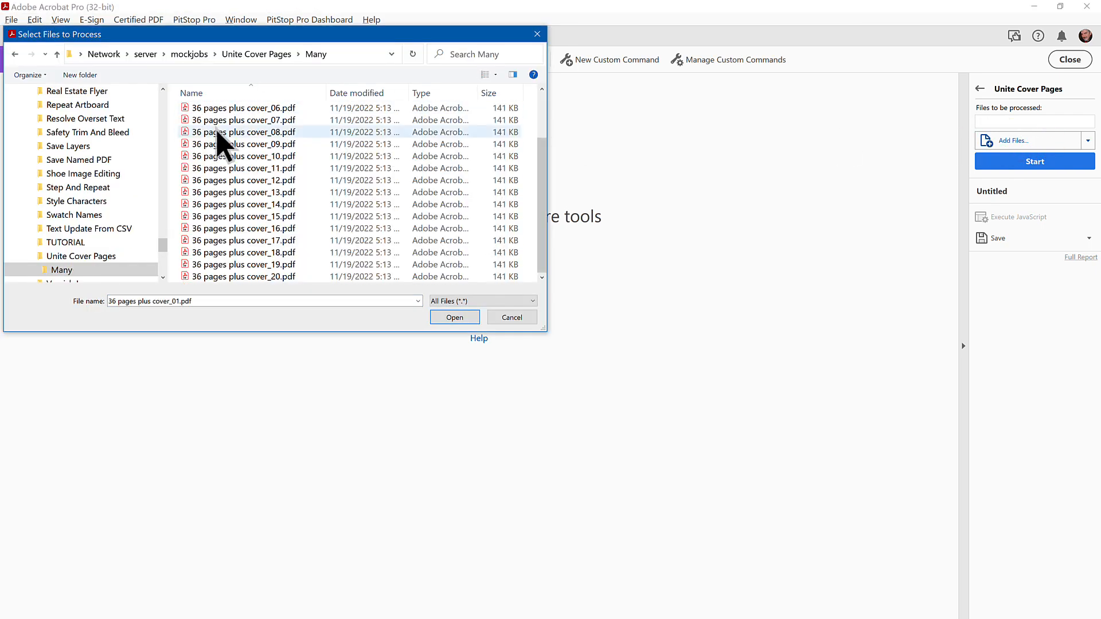
left_click(312, 279, "shift")
left_click(455, 317)
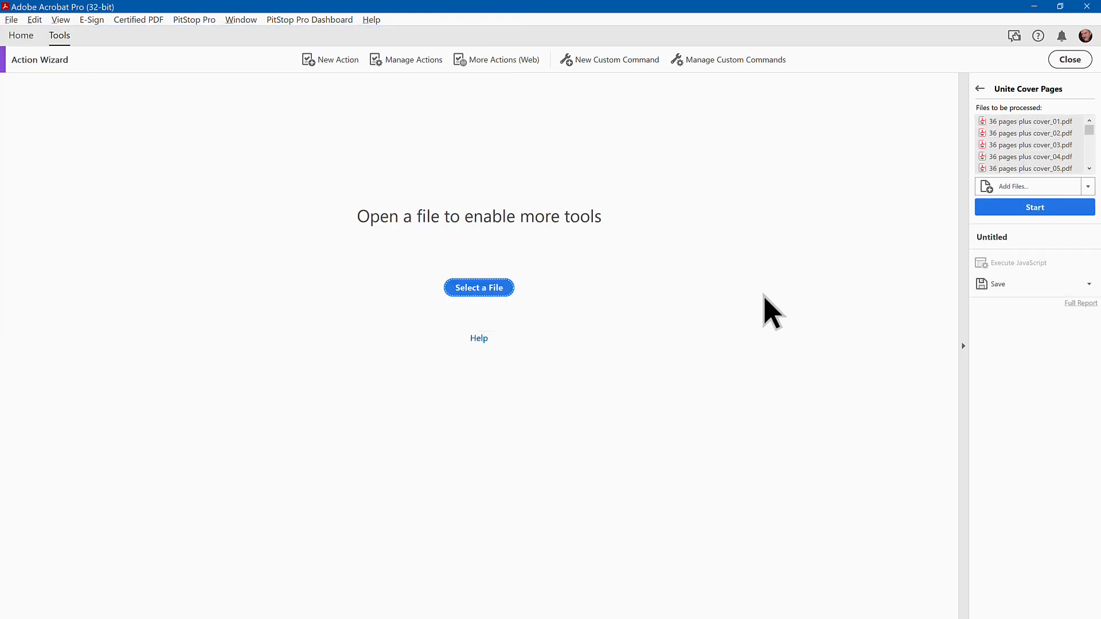
left_click(1069, 206)
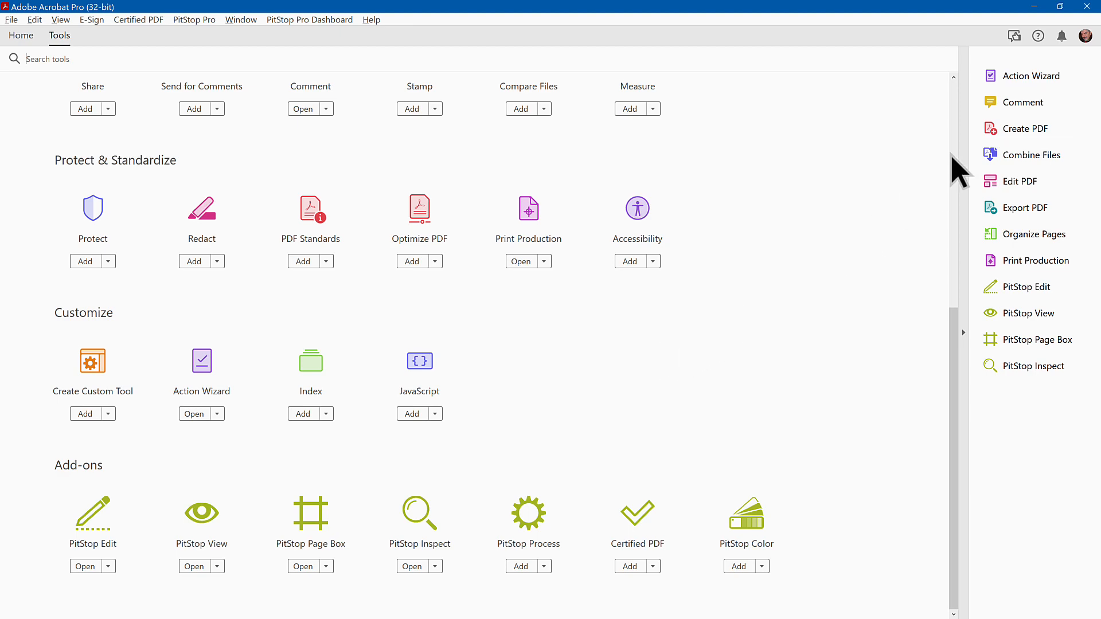
Edit the Unite Cover Pages action so its Save step keeps original file names, and save the action.
left_click(1029, 80)
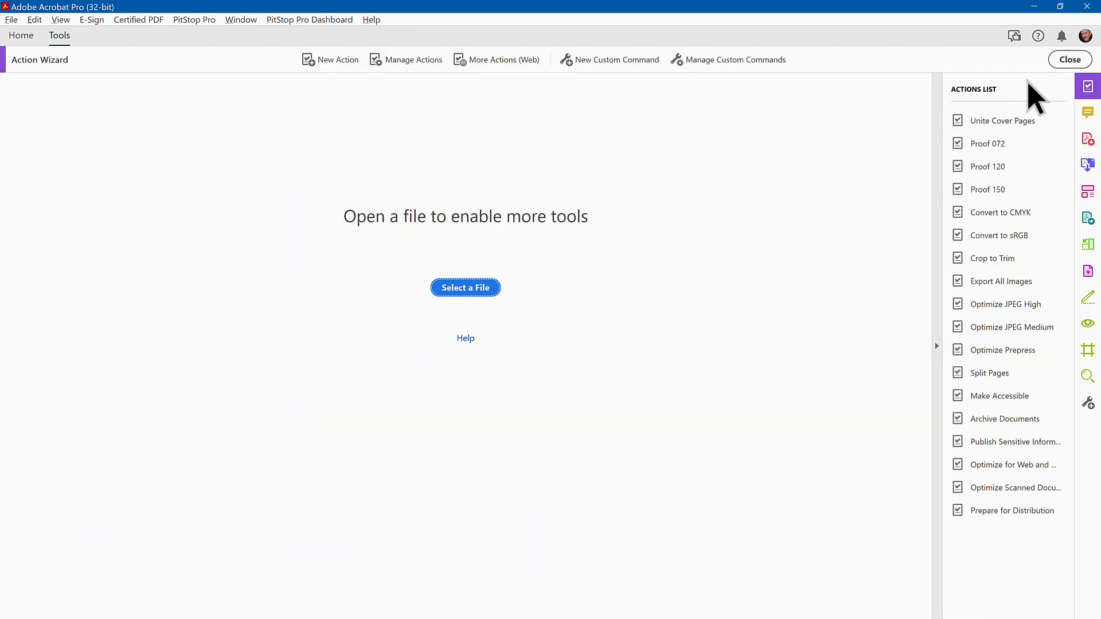
left_click(401, 61)
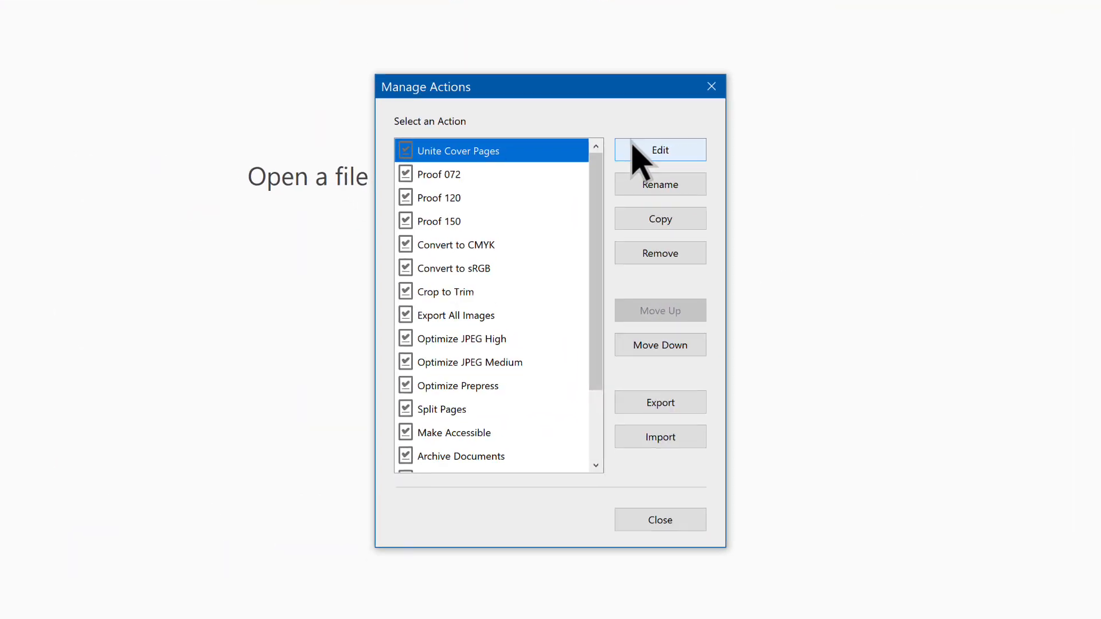
left_click(638, 141)
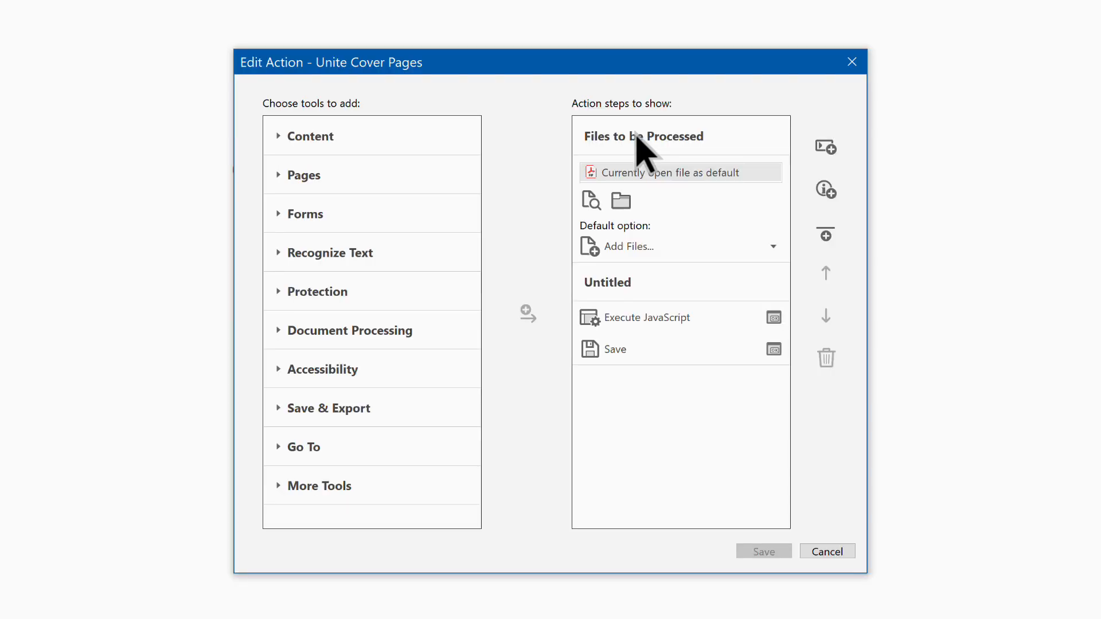
left_click(620, 346)
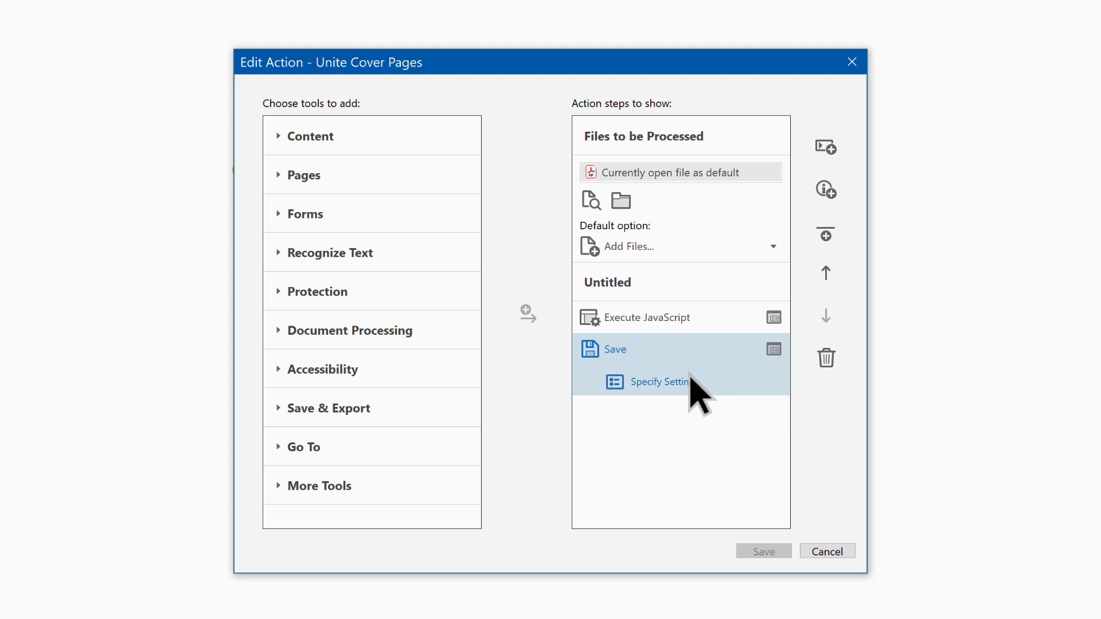
left_click(697, 384)
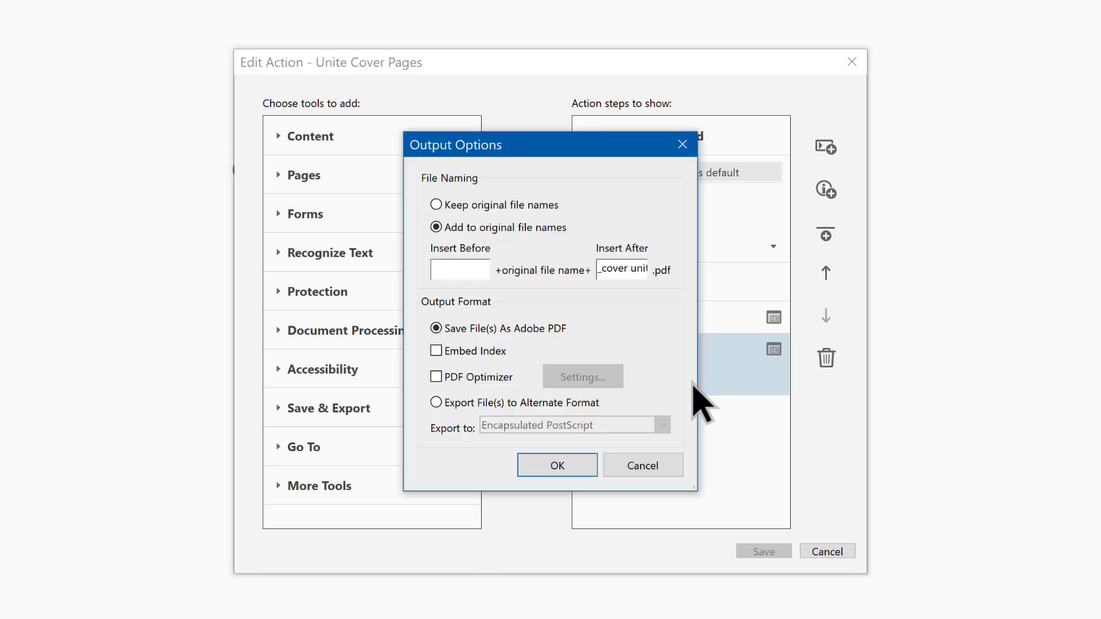
left_click(529, 205)
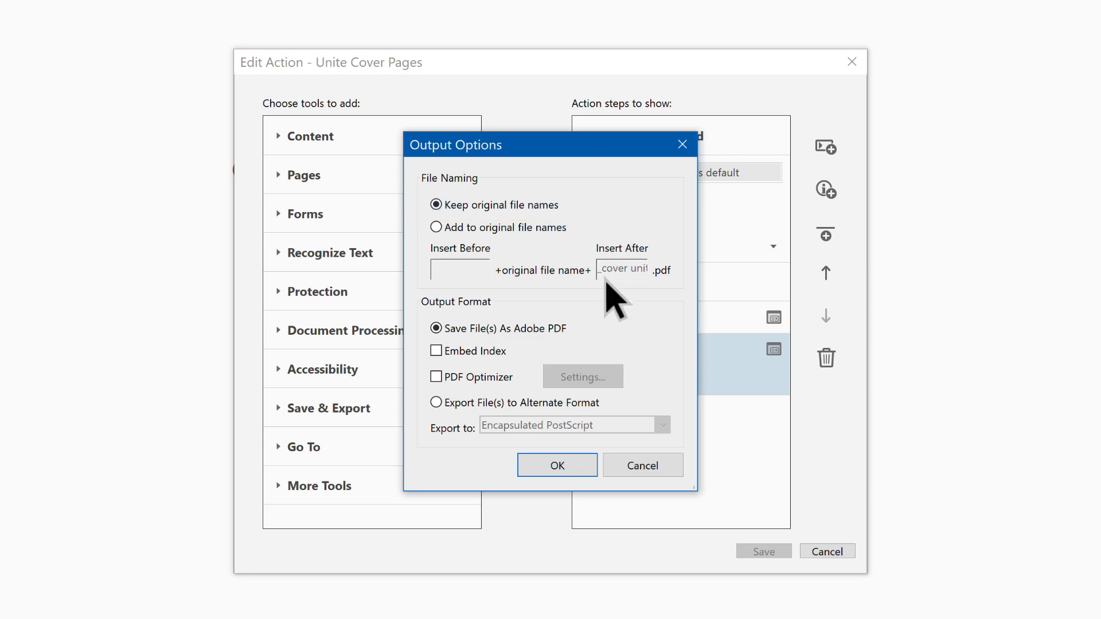
left_click(557, 465)
left_click(759, 551)
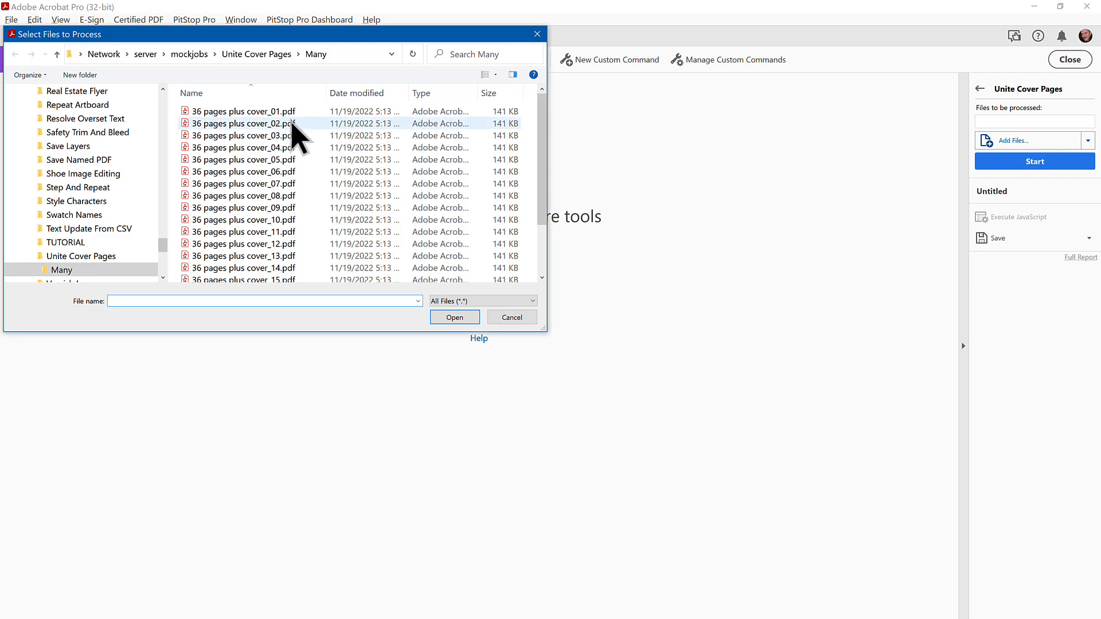
Add all PDFs in the Many folder to the edited Unite Cover Pages action and run it.
key("ctrl+a")
left_click(454, 317)
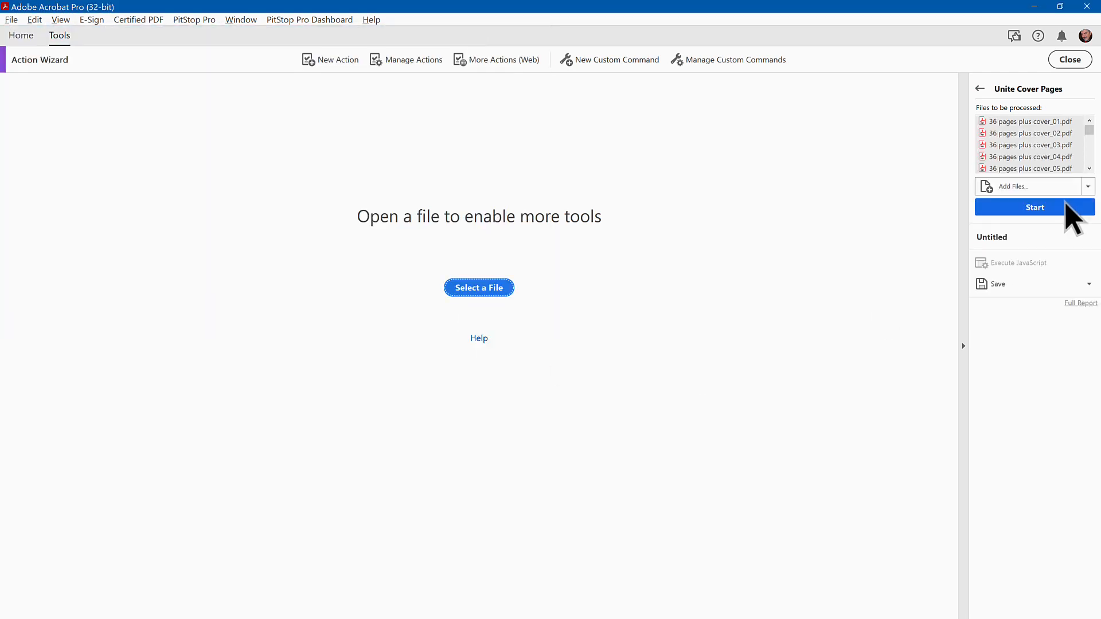
left_click(1065, 206)
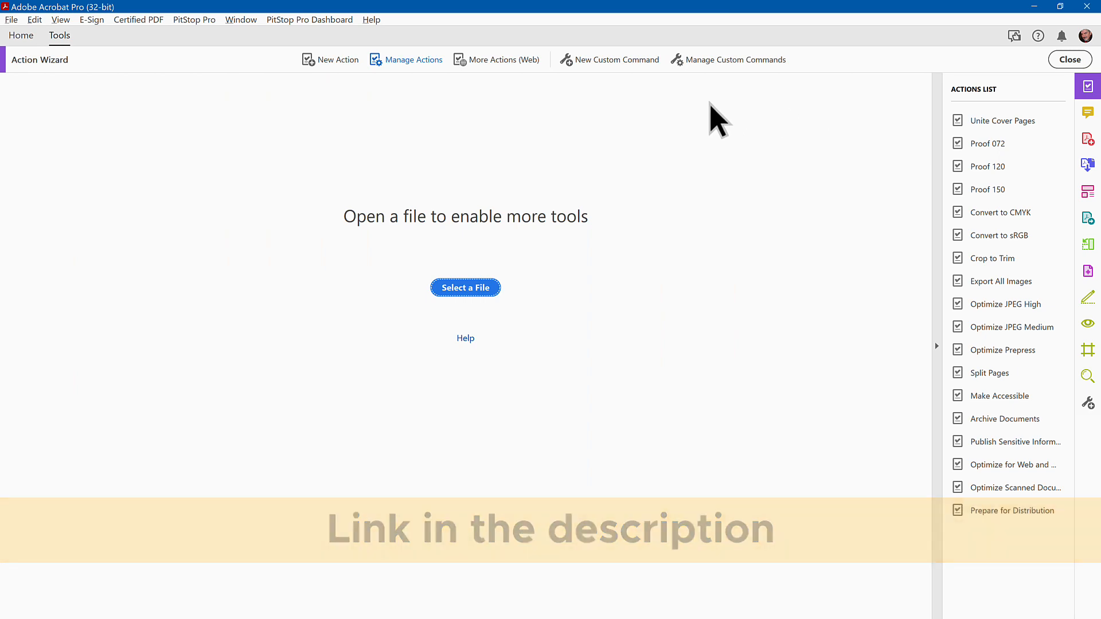
Import the action file Unite Cover Pages.sequ through Manage Actions, accepting its JavaScript steps.
left_click(425, 60)
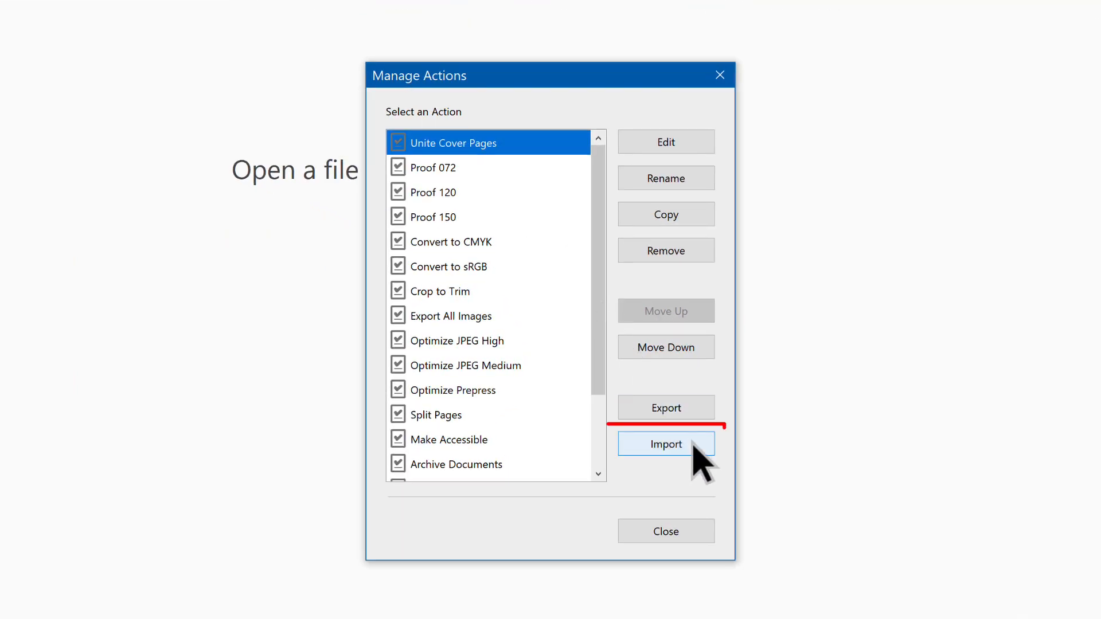
left_click(692, 442)
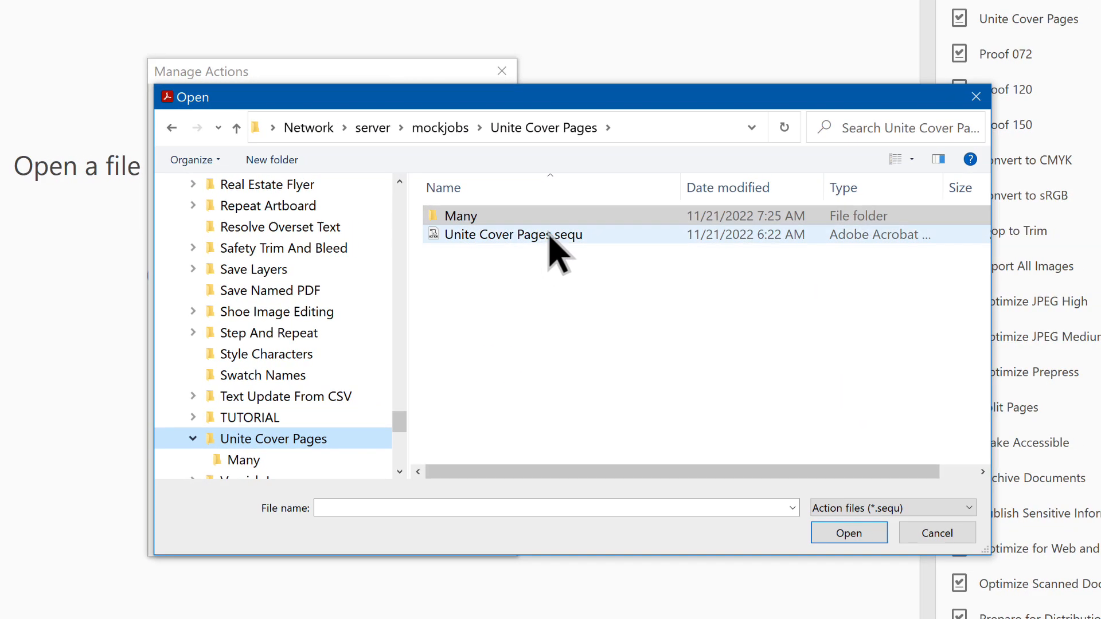
left_click(550, 235)
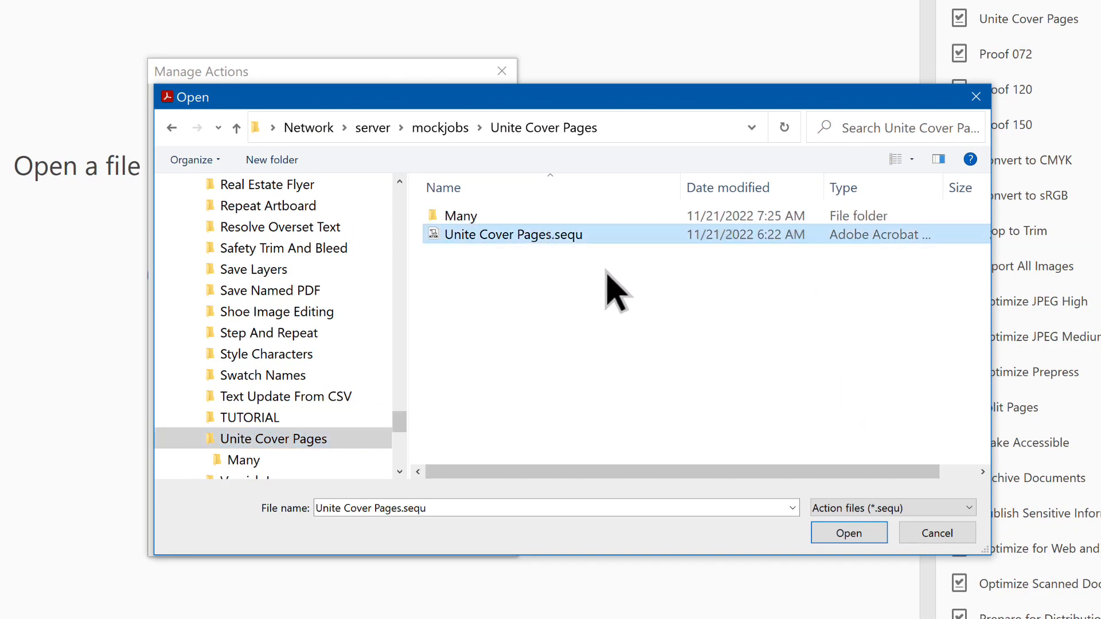
left_click(848, 533)
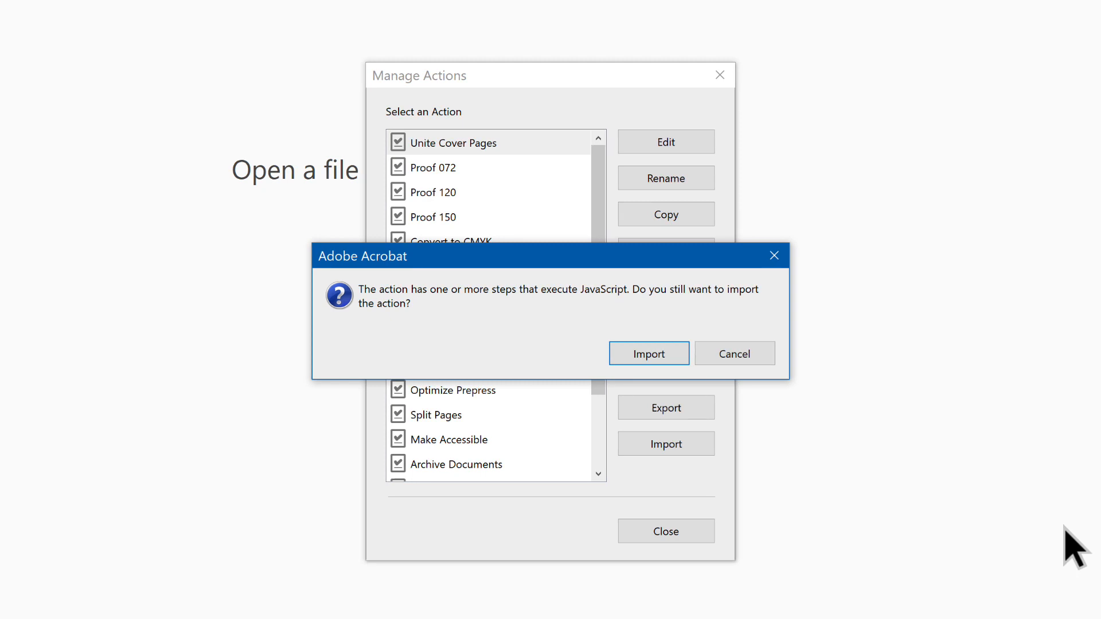
left_click(664, 355)
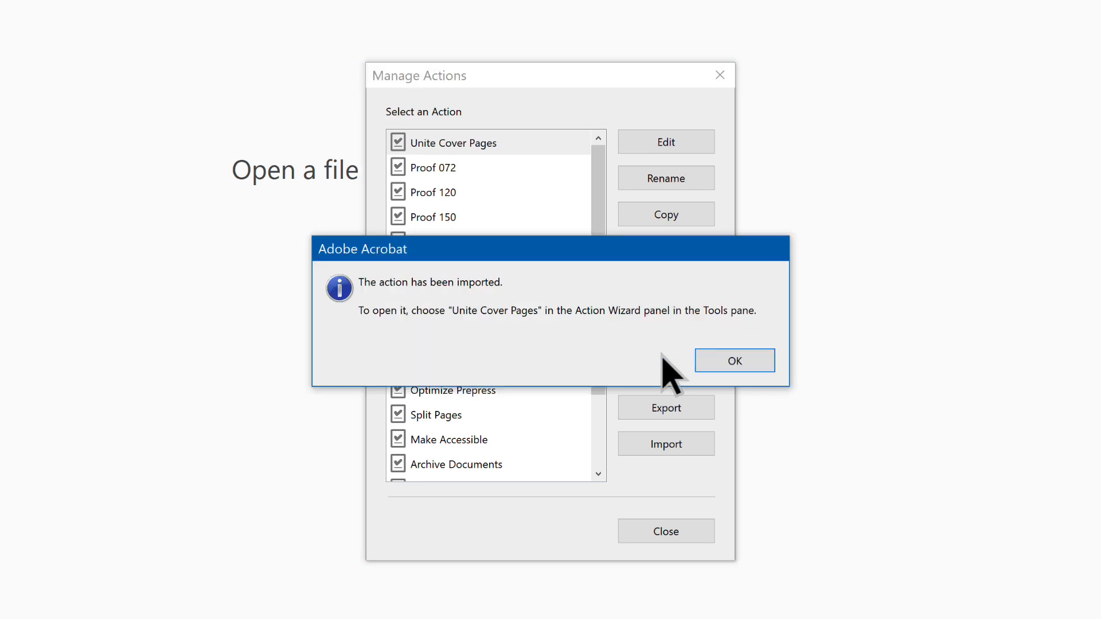